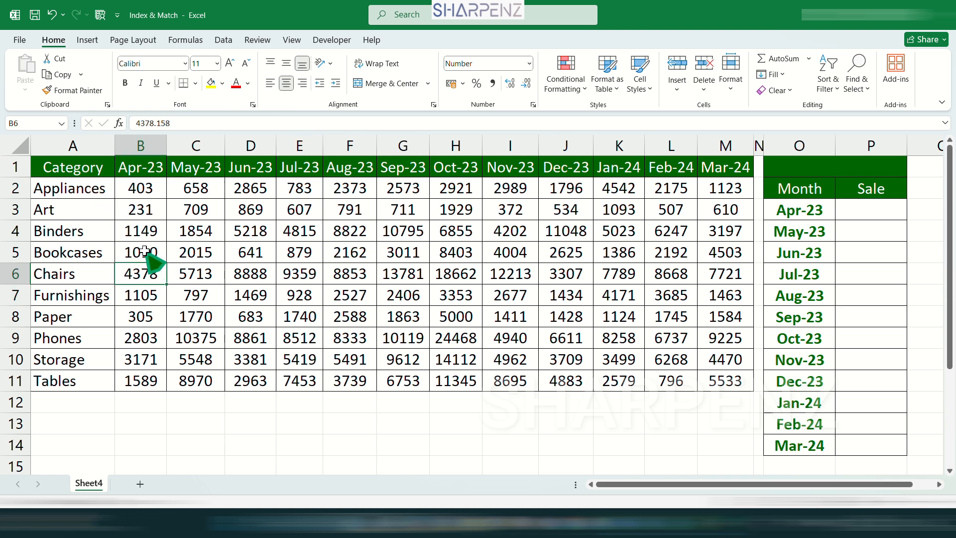
# Pick Paper from the O1 category dropdown and check that the Sale lookup formulas show 305 through 1584
pyautogui.click(55, 189)
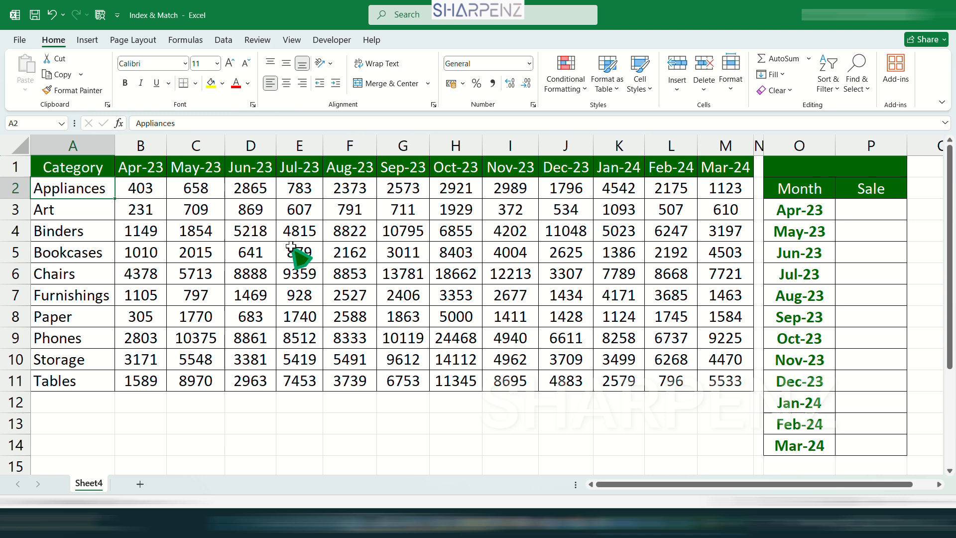
pyautogui.click(902, 172)
pyautogui.click(913, 172)
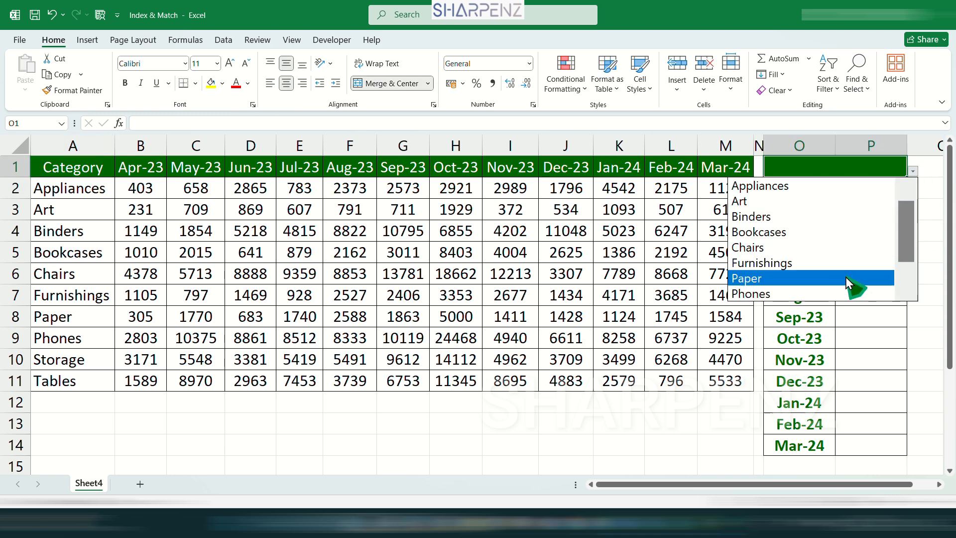
pyautogui.click(814, 280)
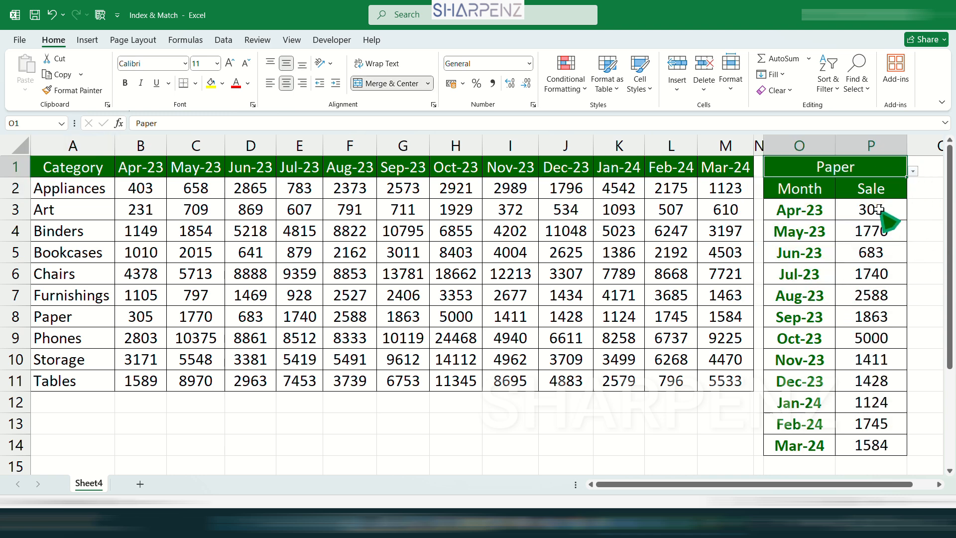
pyautogui.moveTo(887, 210); pyautogui.dragTo(860, 445)
pyautogui.click(871, 296)
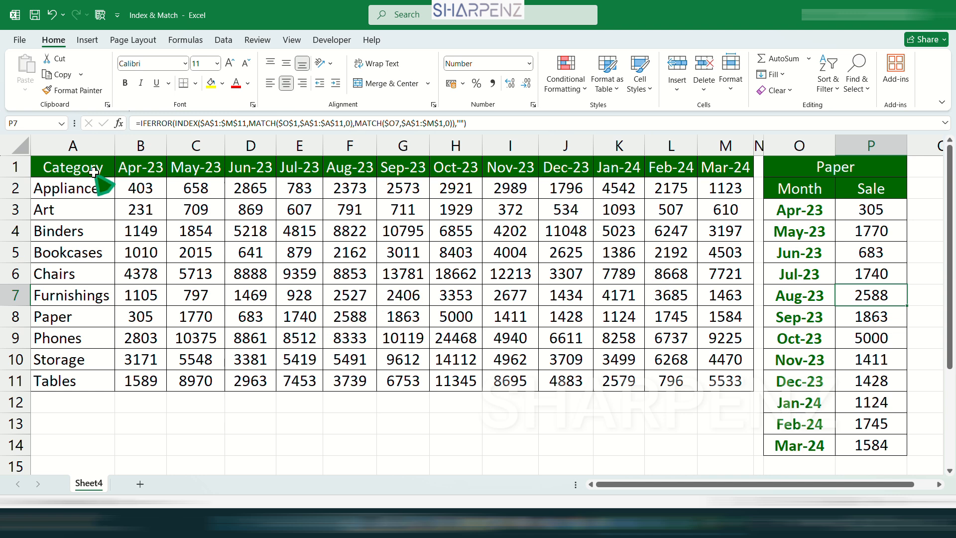
# Walk through the source table: category names in column A, month headers in row 1, and monthly sales figures
pyautogui.moveTo(96, 167); pyautogui.dragTo(95, 358)
pyautogui.moveTo(134, 170); pyautogui.dragTo(734, 172)
pyautogui.click(668, 301)
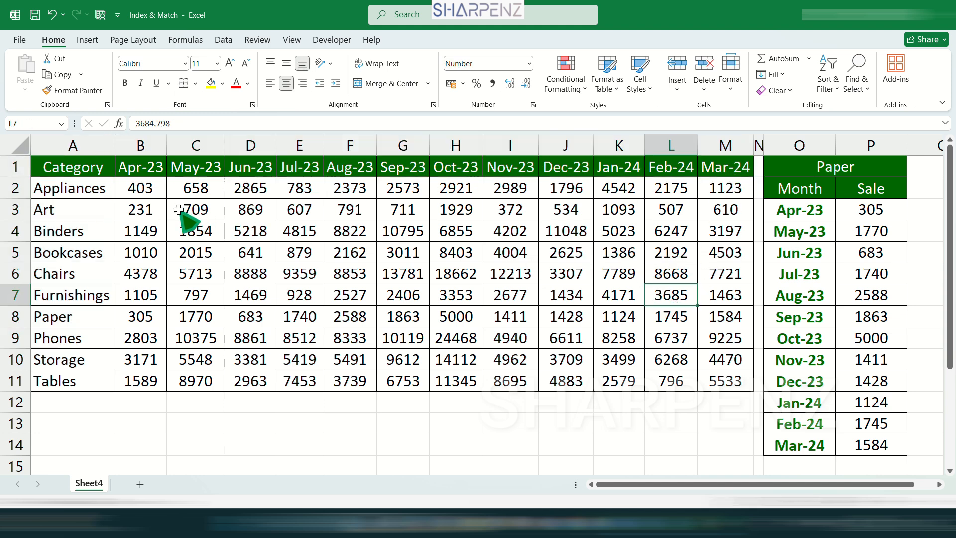
pyautogui.click(153, 167)
pyautogui.click(75, 259)
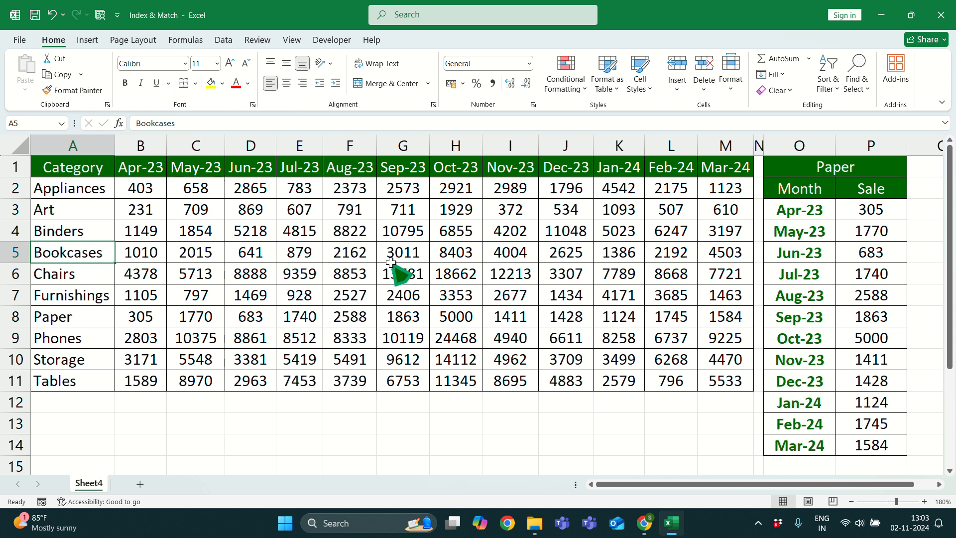
pyautogui.moveTo(813, 214); pyautogui.dragTo(801, 423)
pyautogui.moveTo(142, 169); pyautogui.dragTo(711, 354)
# Inspect the Month/Sale table formulas and sample Chairs and Furnishings values, then select the Sale cells P3:P14
pyautogui.click(879, 299)
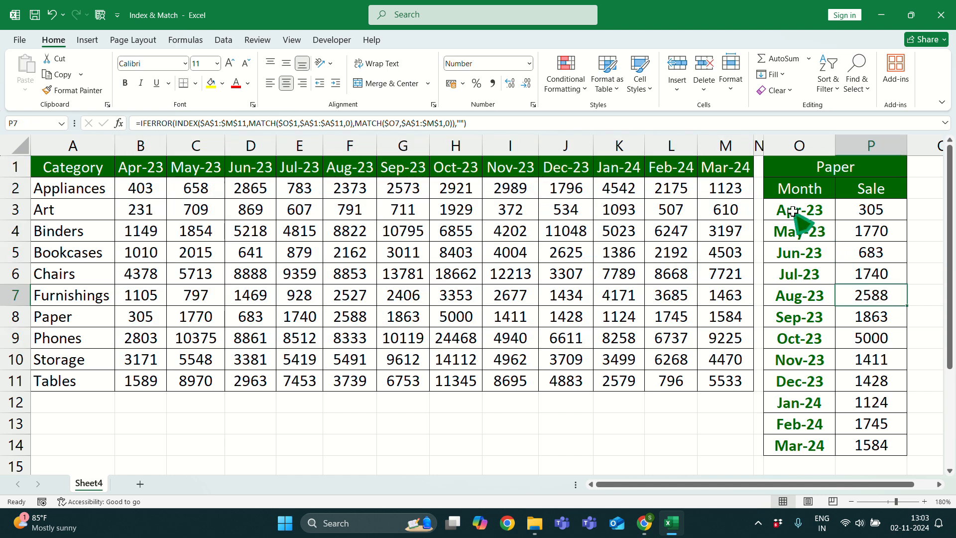
pyautogui.moveTo(800, 215); pyautogui.dragTo(886, 448)
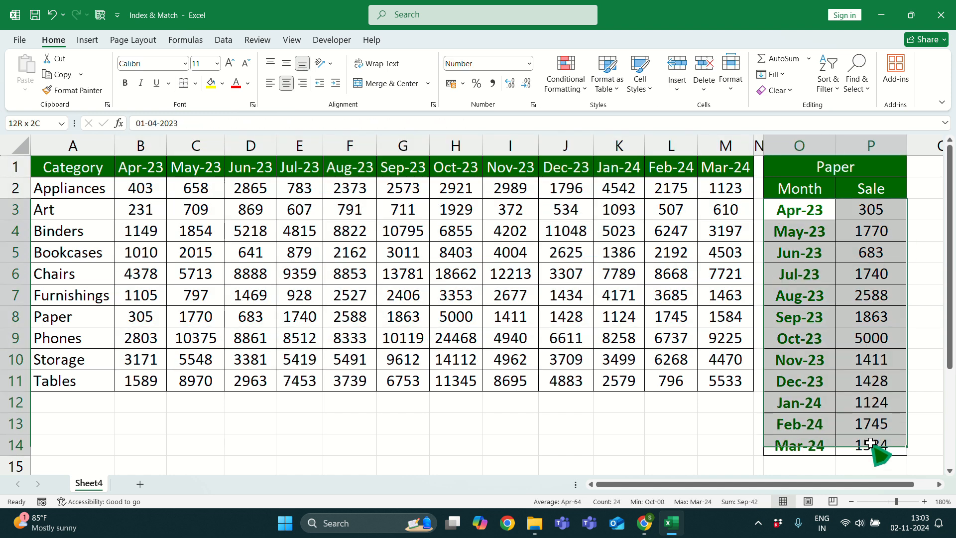
pyautogui.click(497, 302)
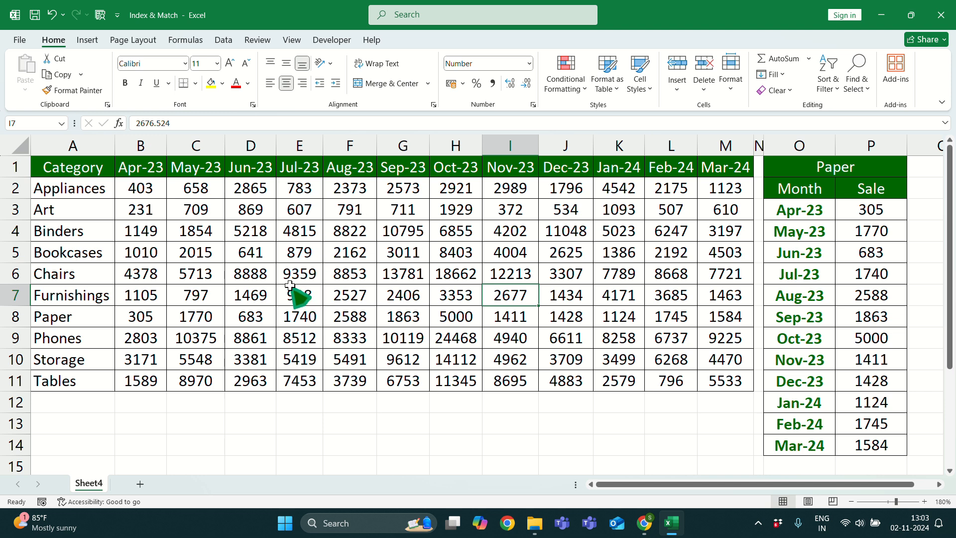
pyautogui.click(333, 272)
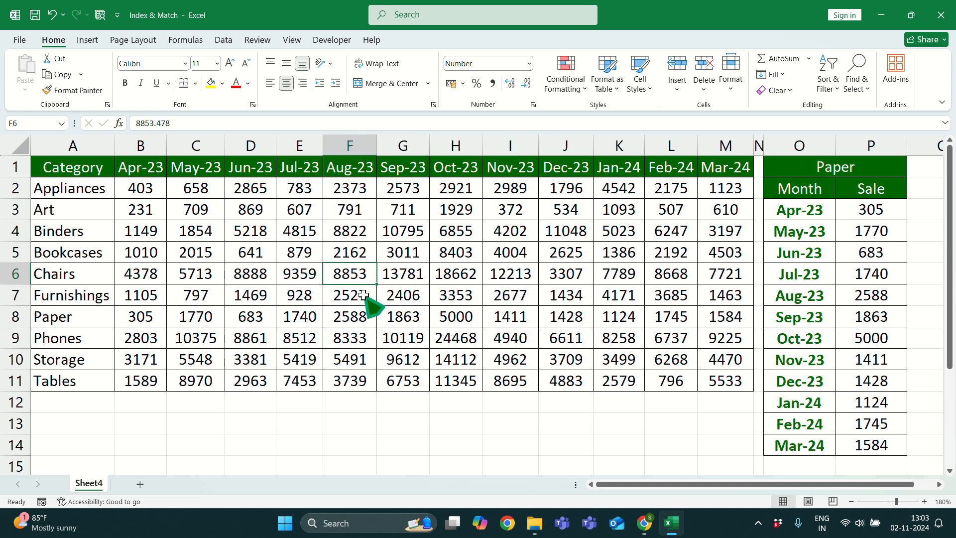
pyautogui.click(487, 277)
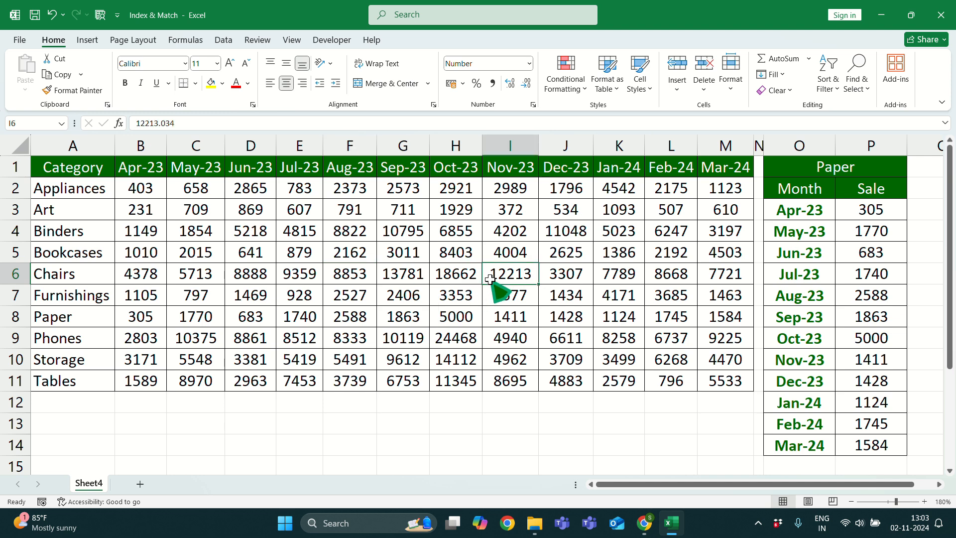
pyautogui.click(867, 209)
pyautogui.moveTo(866, 209); pyautogui.dragTo(865, 444)
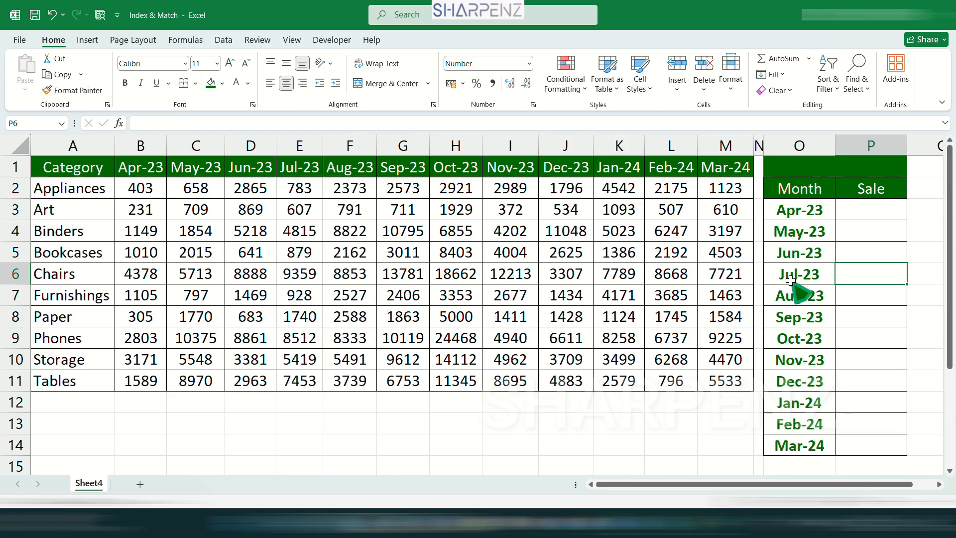
# Add List data validation to O1 using the categories A2:A11, Appliances through Tables
pyautogui.moveTo(50, 189); pyautogui.dragTo(75, 387)
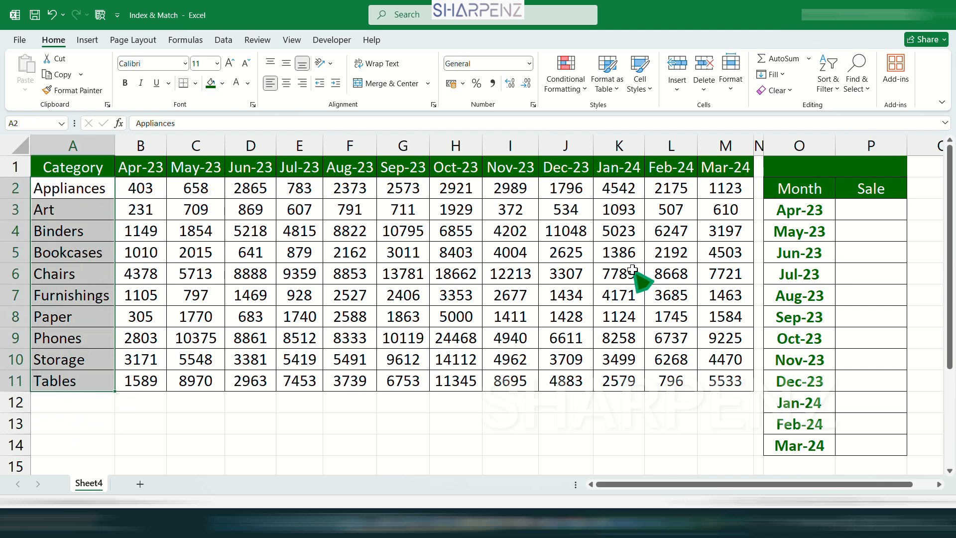
pyautogui.click(794, 172)
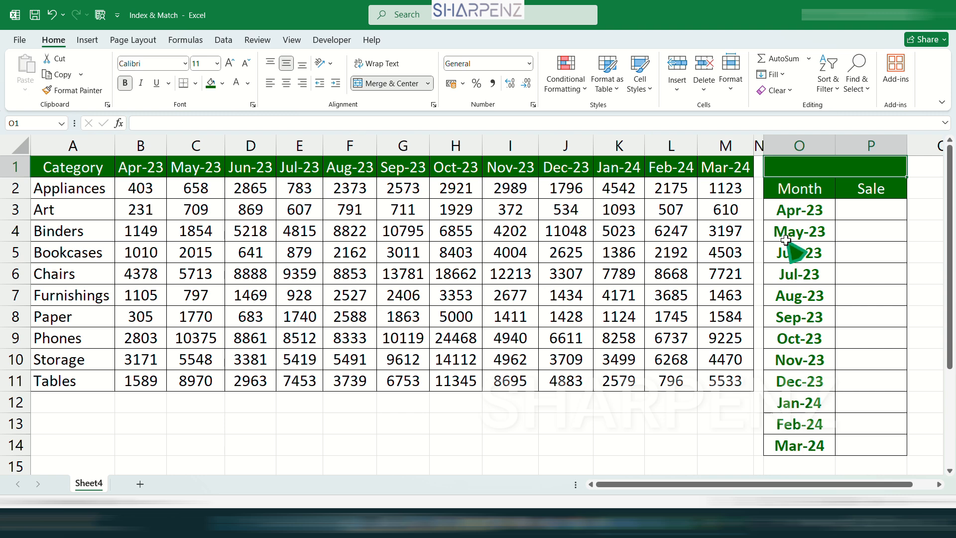
pyautogui.click(224, 39)
pyautogui.click(618, 70)
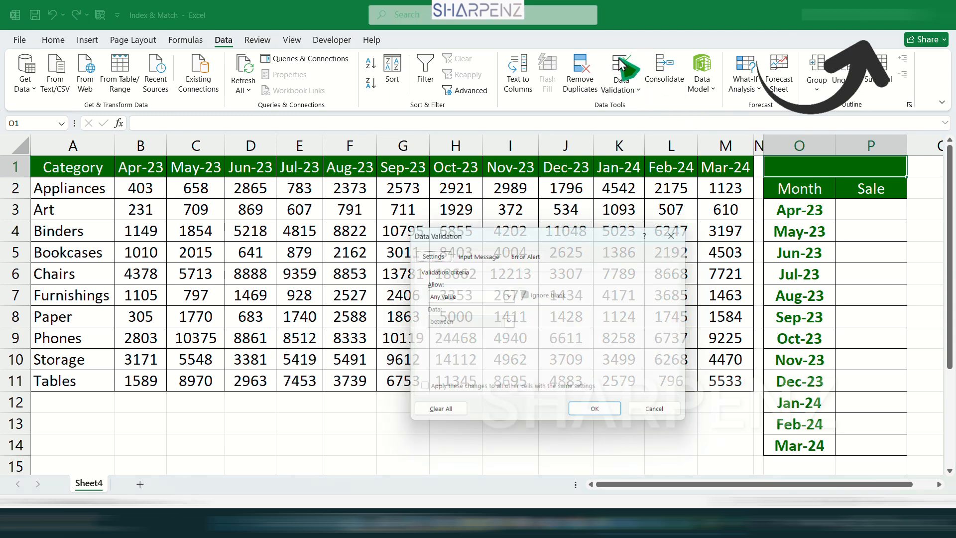
pyautogui.click(493, 296)
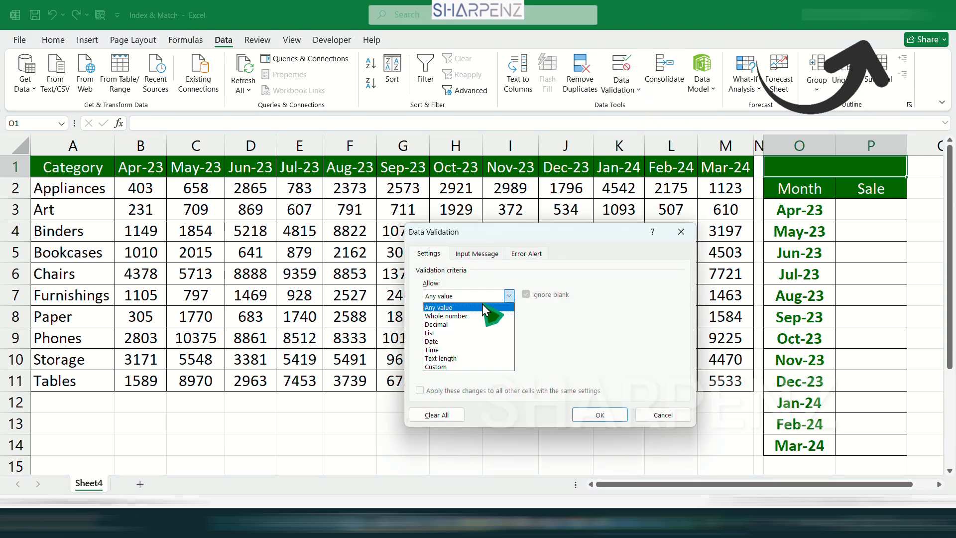
pyautogui.click(453, 335)
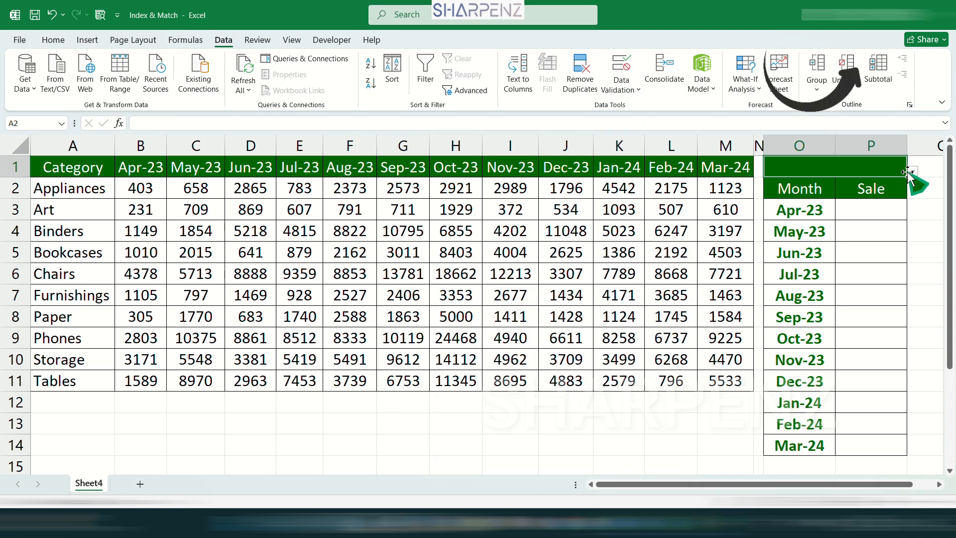
# Test the new O1 category dropdown and close it without choosing a category
pyautogui.click(913, 170)
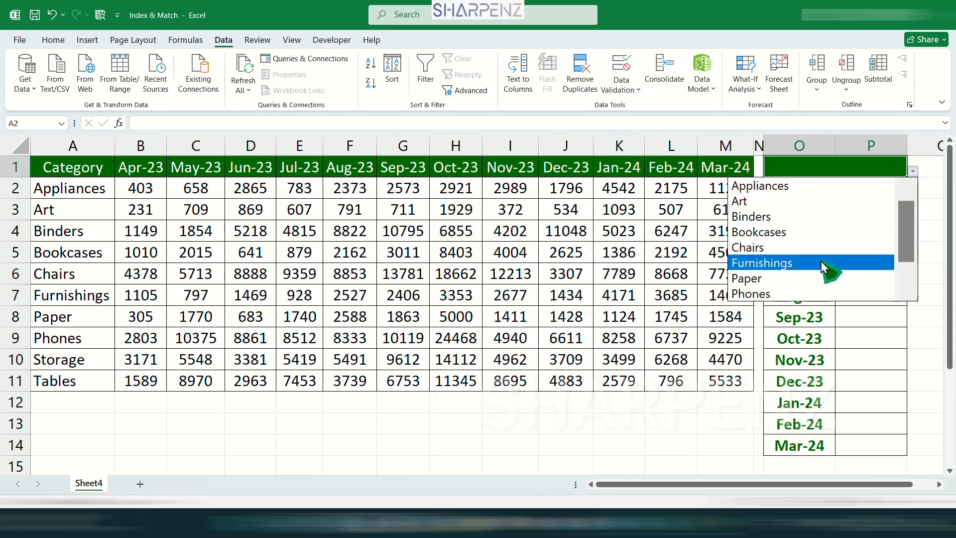
pyautogui.moveTo(905, 218); pyautogui.dragTo(905, 286)
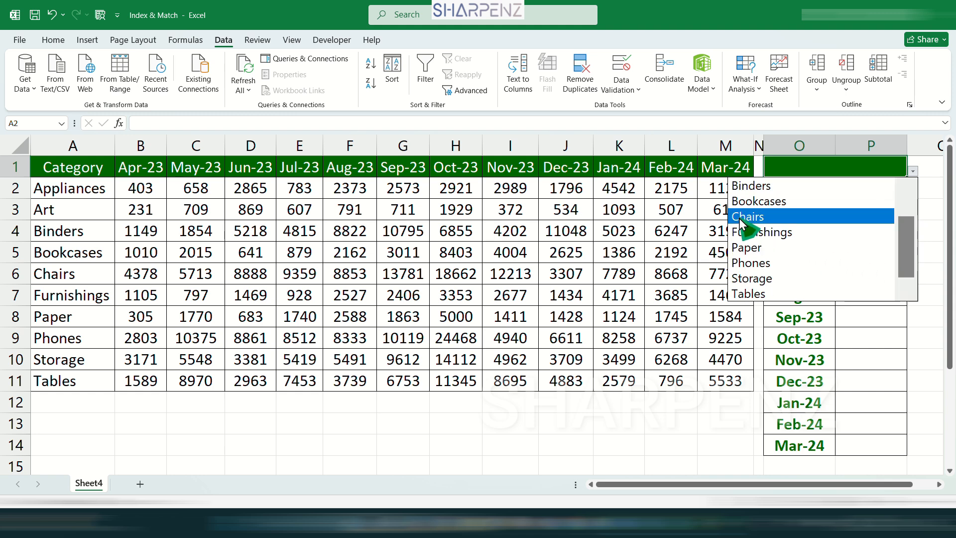
pyautogui.click(854, 384)
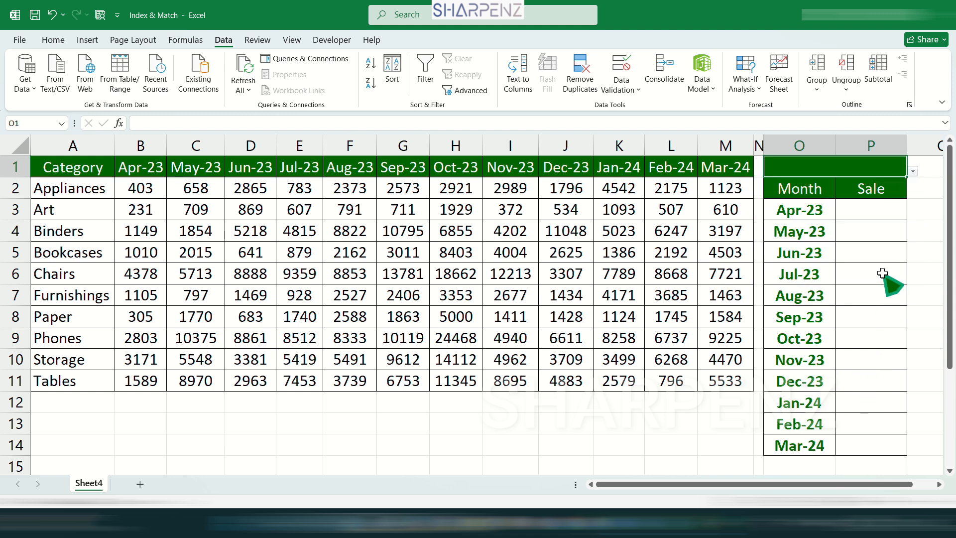
# Start P3's formula as =INDEX($A$1:$M$11, with the sales table range locked
pyautogui.click(859, 216)
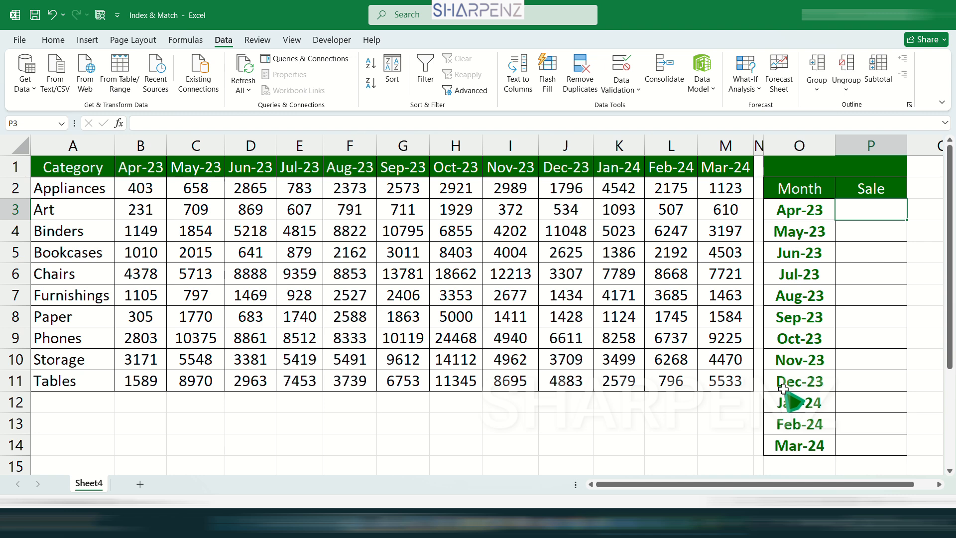
pyautogui.write('=index')
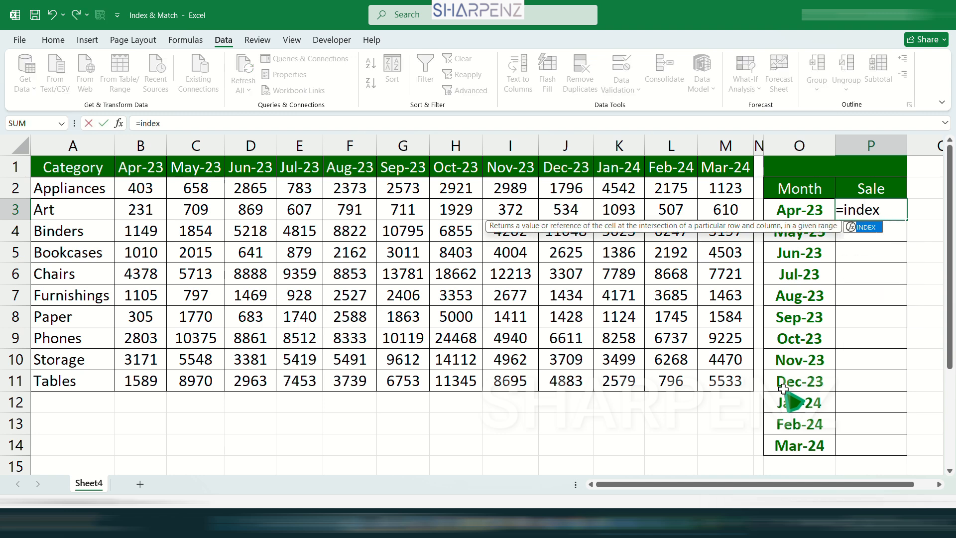
pyautogui.press('Tab')
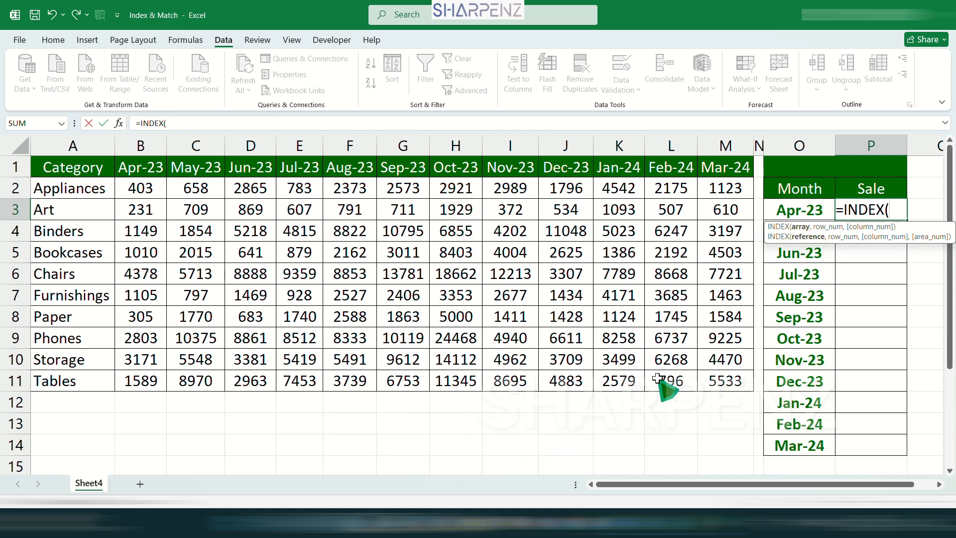
pyautogui.moveTo(730, 382); pyautogui.dragTo(35, 168)
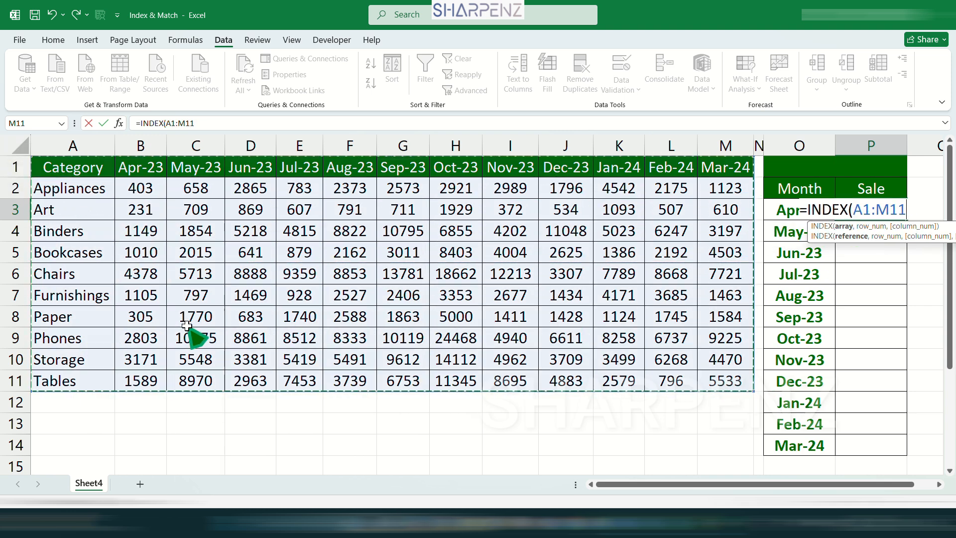
pyautogui.press('F4')
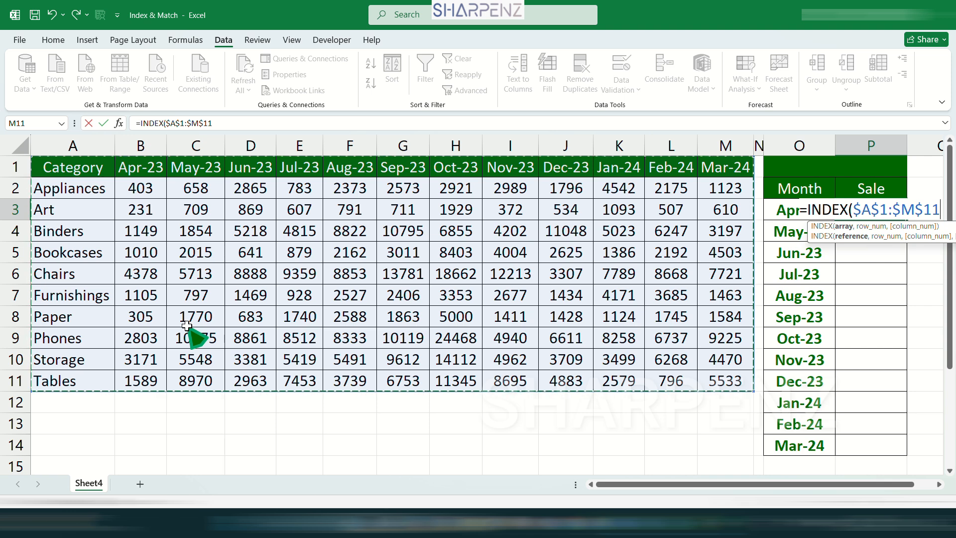
pyautogui.write(',')
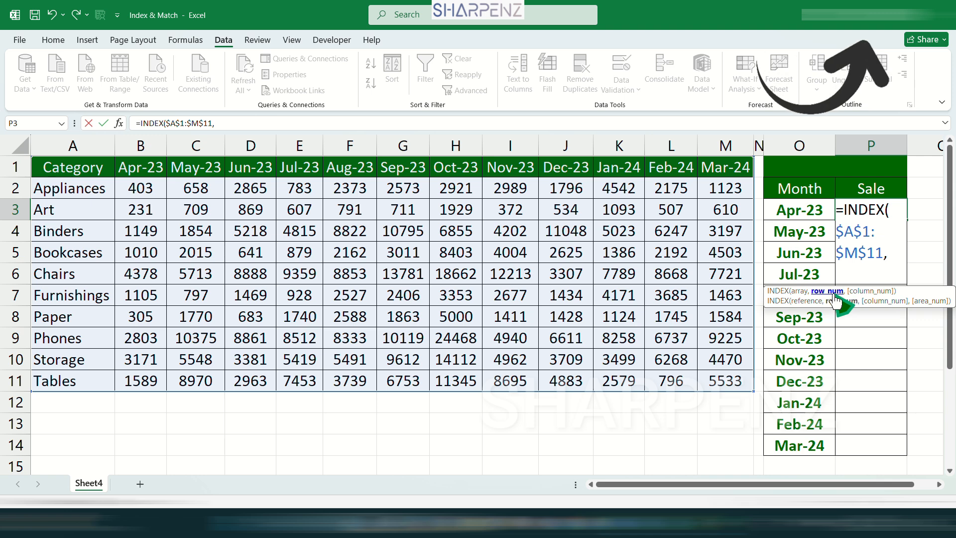
# Add MATCH($O$1,$A$1:$A$11,0) as the INDEX row argument and begin a second MATCH for the column
pyautogui.write('mat')
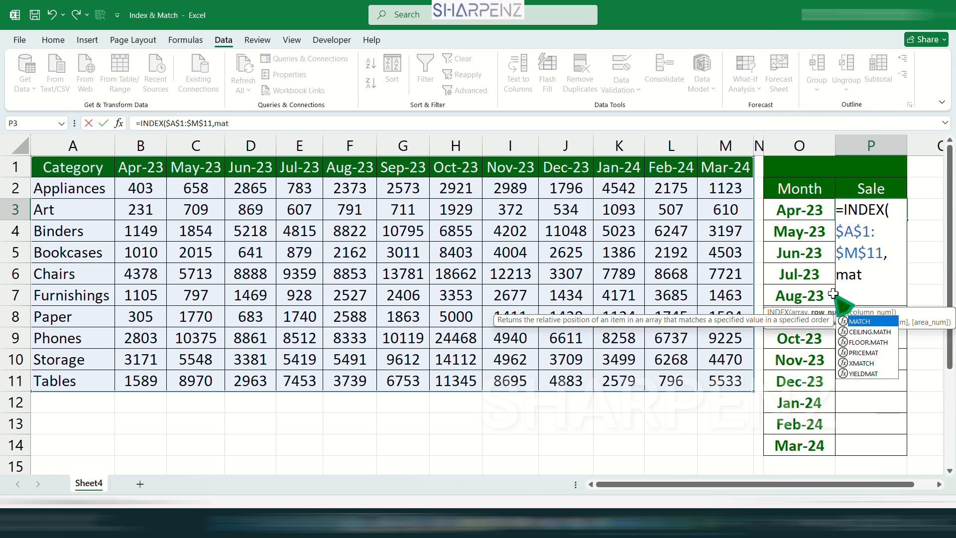
pyautogui.press('Tab')
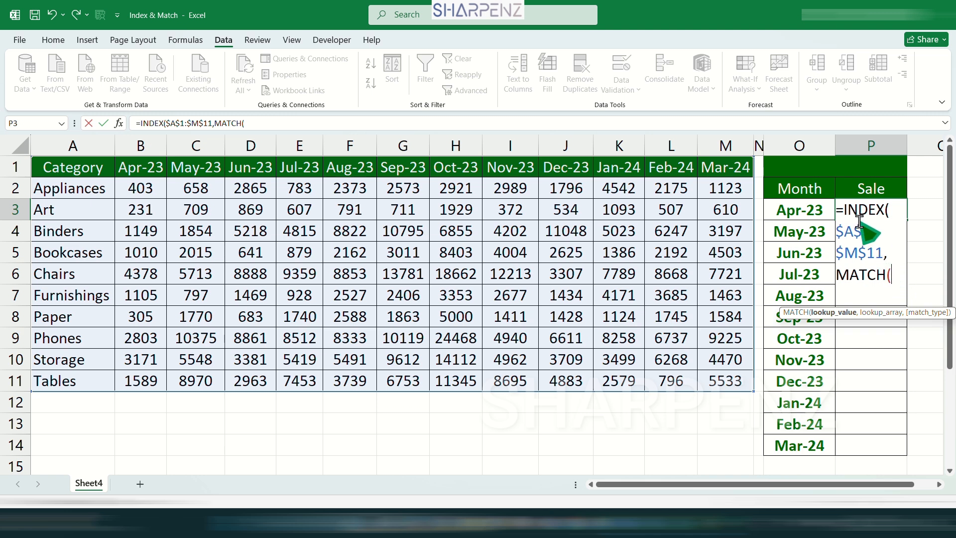
pyautogui.click(840, 171)
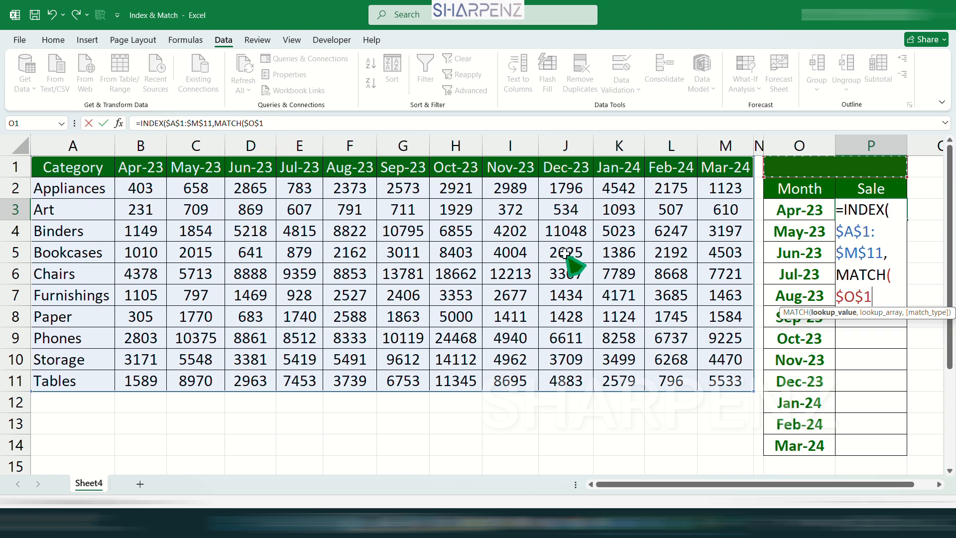
pyautogui.write(',')
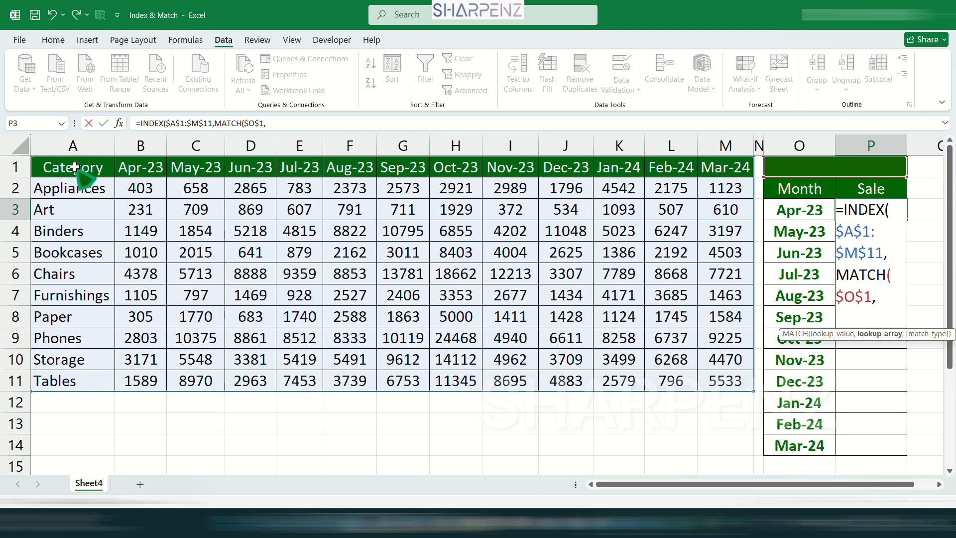
pyautogui.moveTo(75, 168); pyautogui.dragTo(57, 383)
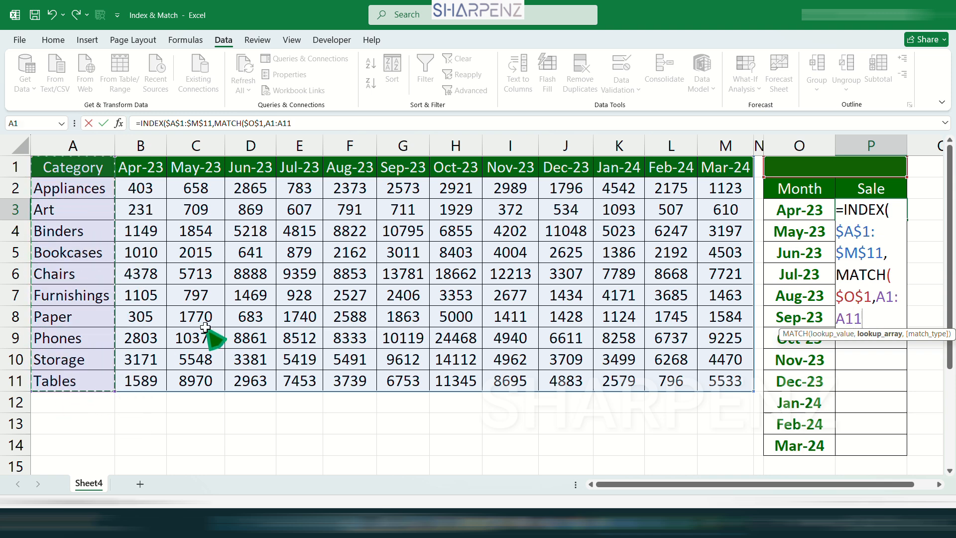
pyautogui.press('F4')
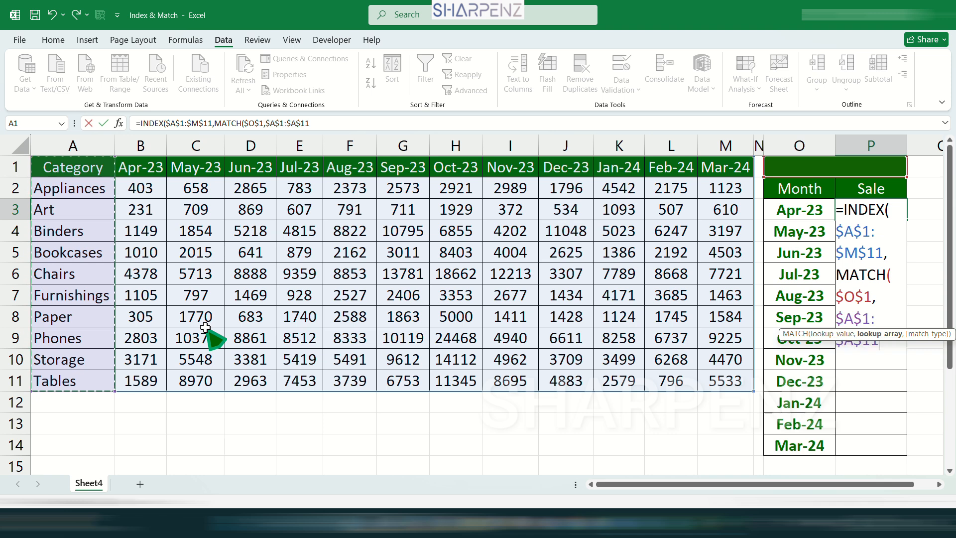
pyautogui.write(',')
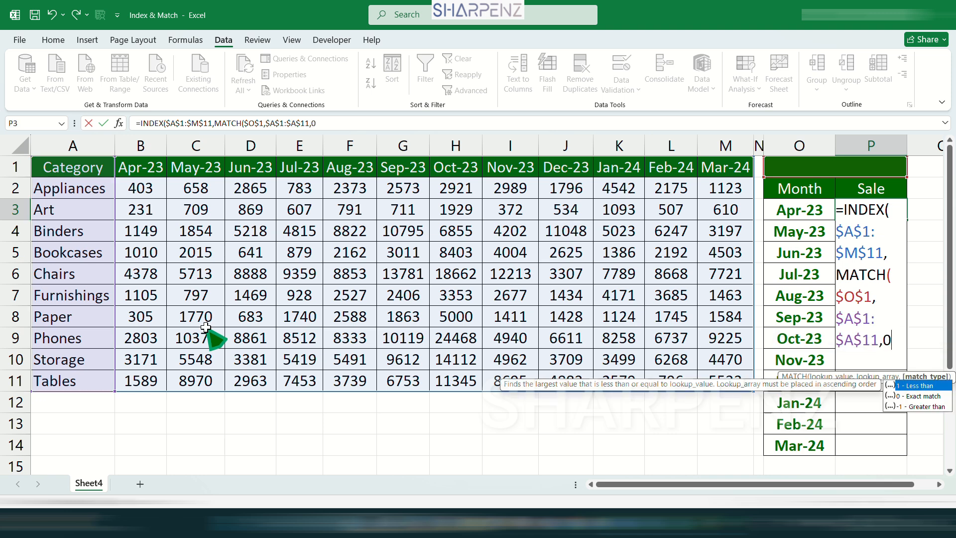
pyautogui.write('0)')
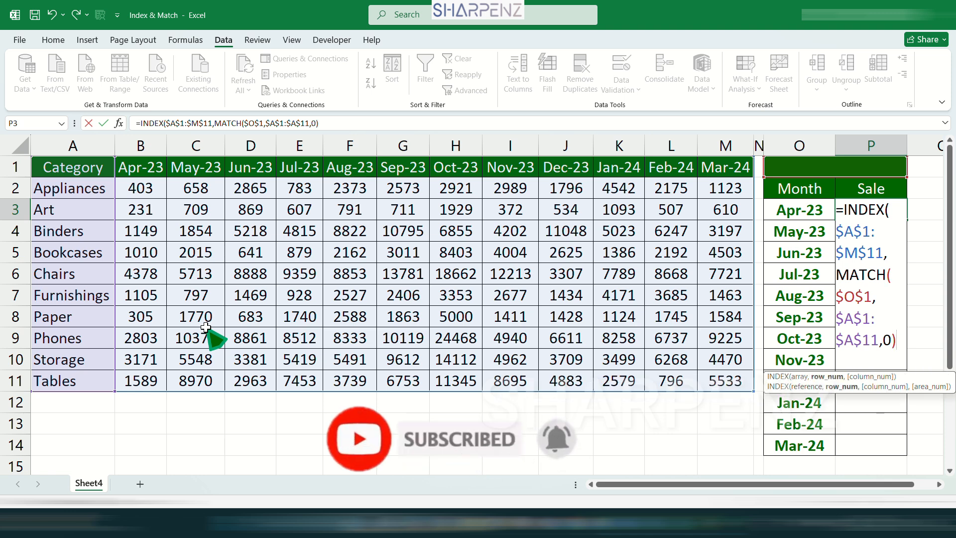
pyautogui.write(',')
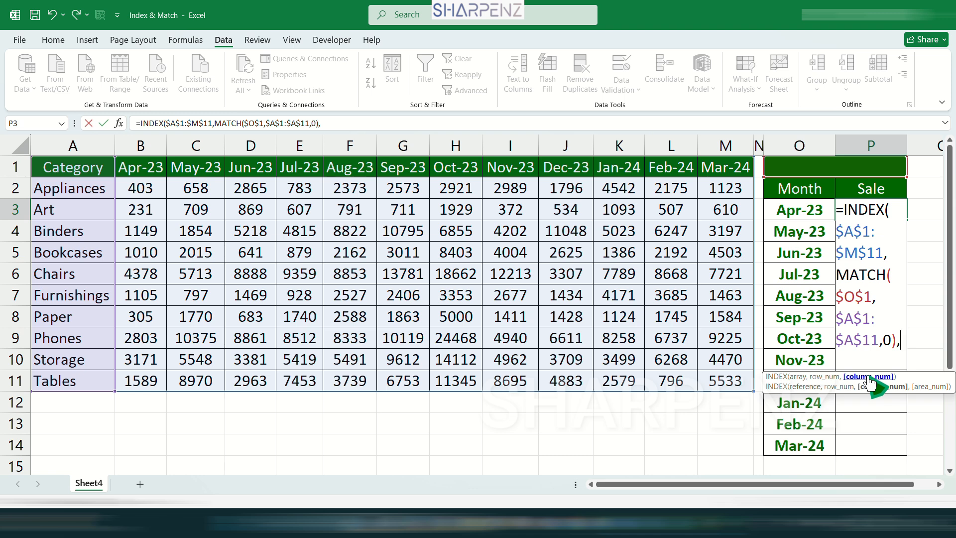
pyautogui.write('ma')
pyautogui.write('t')
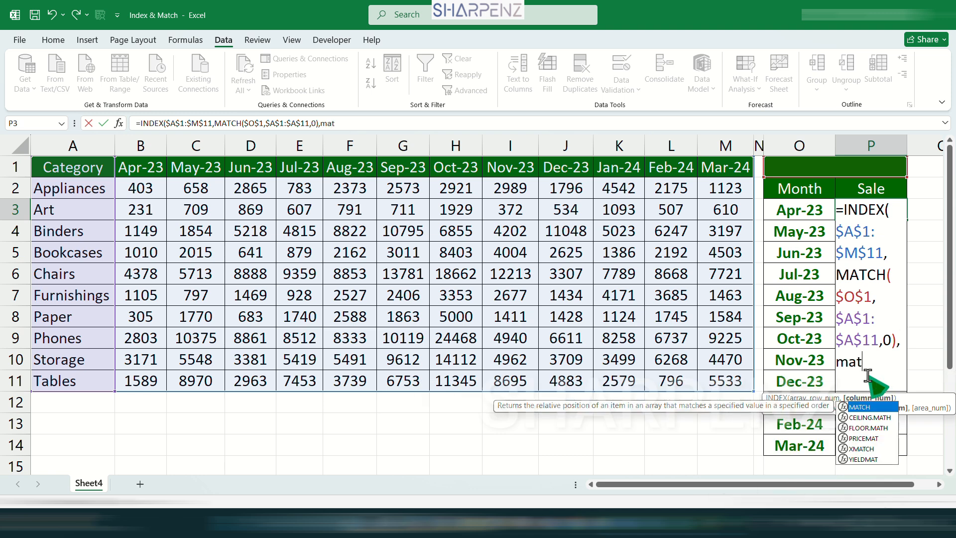
pyautogui.press('Tab')
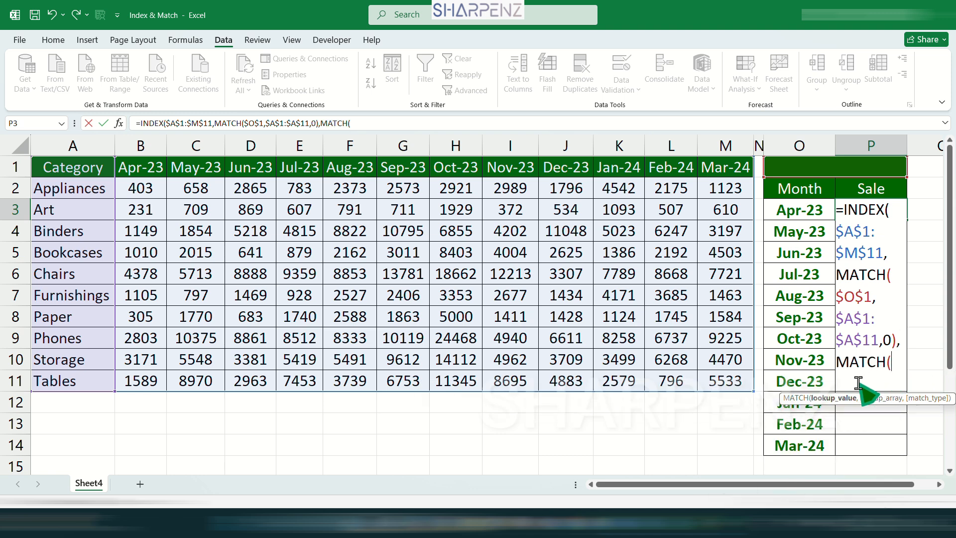
# Complete the column lookup as MATCH($O3,$A$1:$M$1,0)) to close the INDEX formula
pyautogui.click(799, 210)
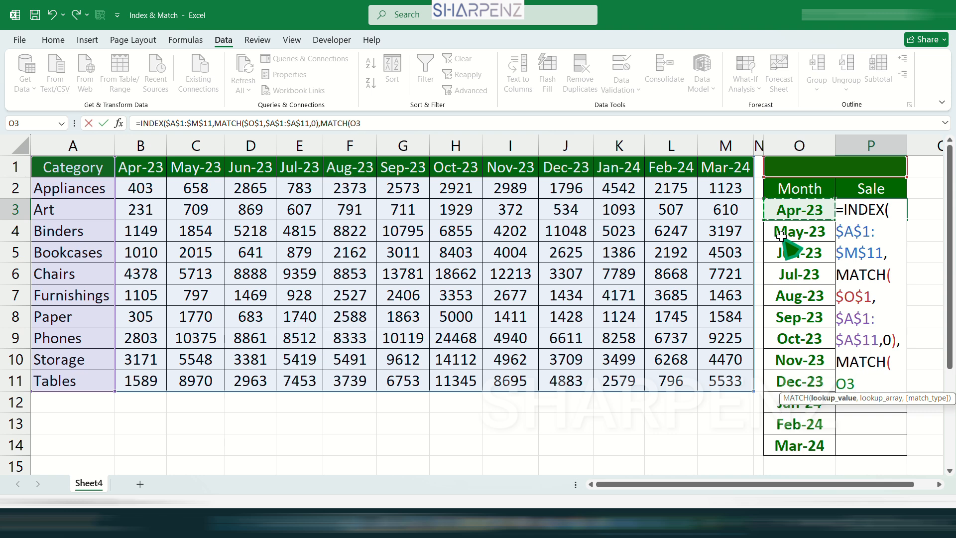
pyautogui.press('F4')
pyautogui.press('F4')
pyautogui.write(',')
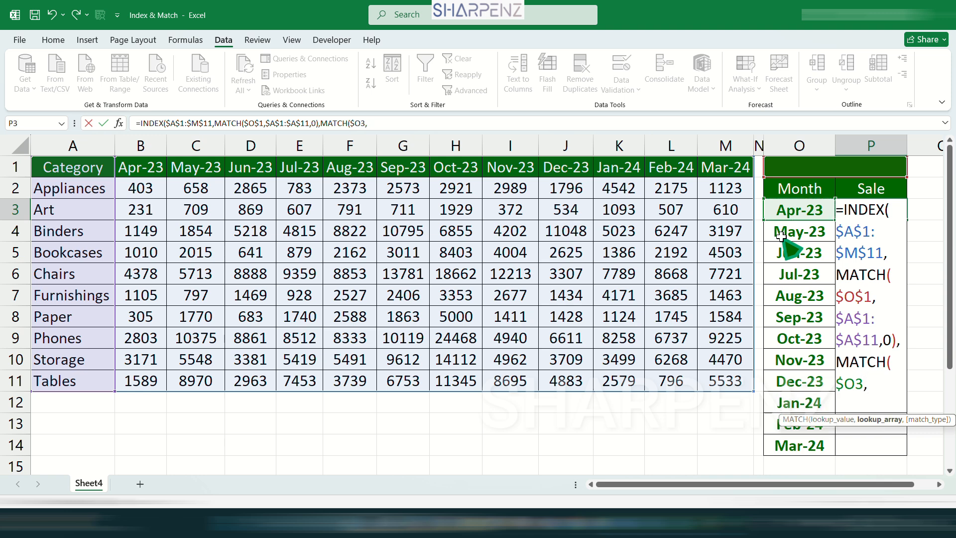
pyautogui.click(68, 167)
pyautogui.moveTo(68, 168); pyautogui.dragTo(735, 163)
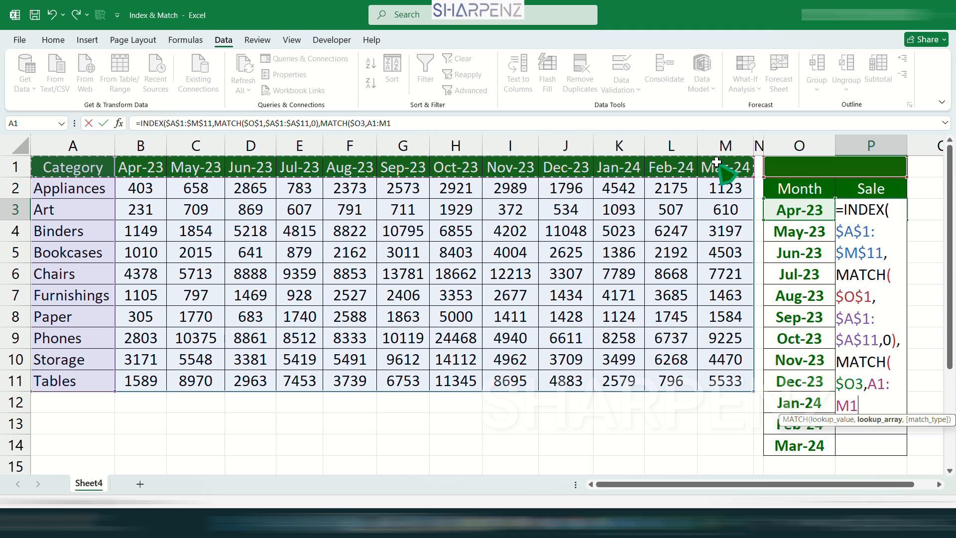
pyautogui.press('F4')
pyautogui.write(',')
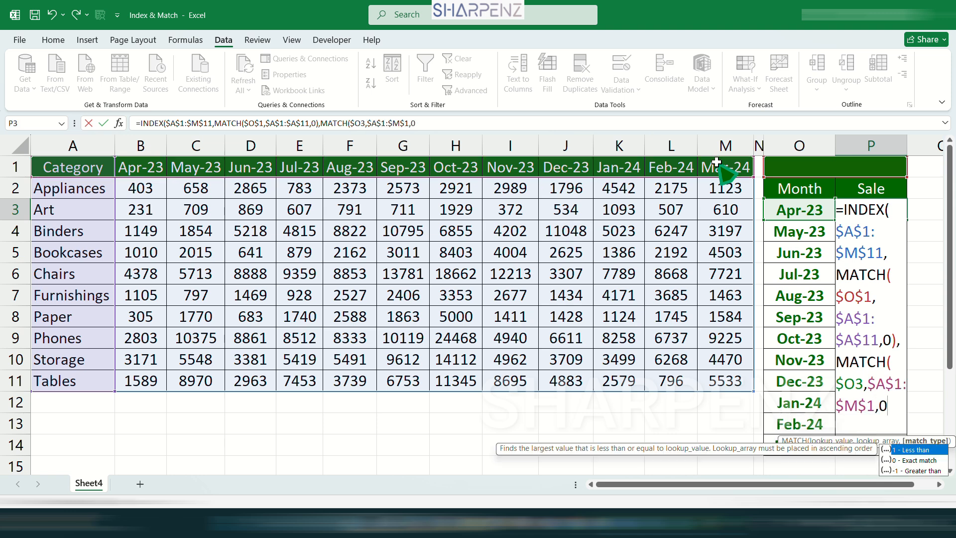
pyautogui.write('0)')
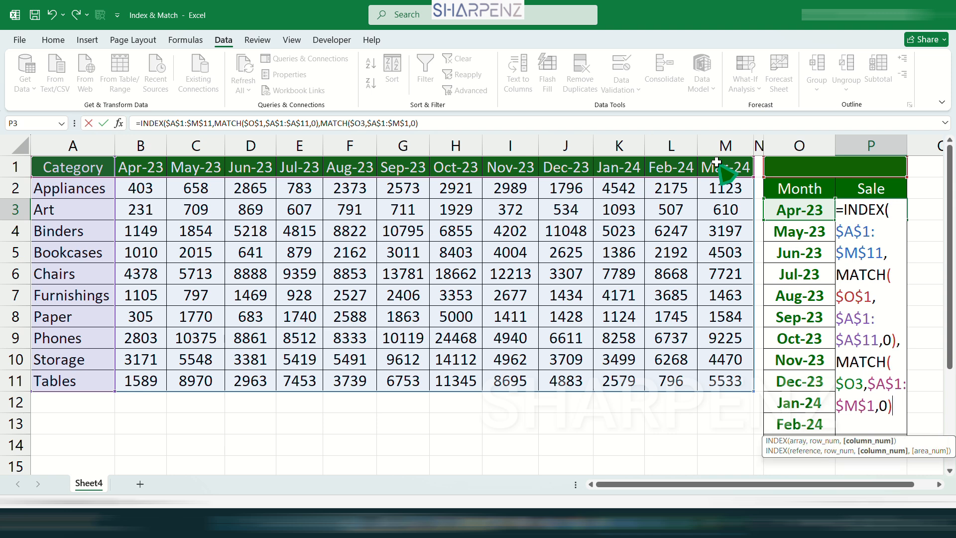
# Close and enter the INDEX/MATCH formula in P3
pyautogui.write(')')
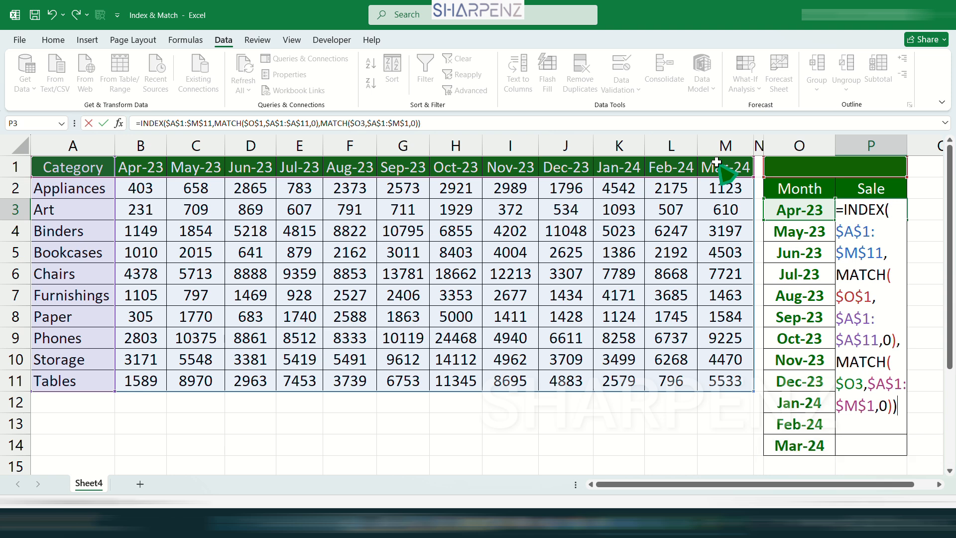
pyautogui.press('Return')
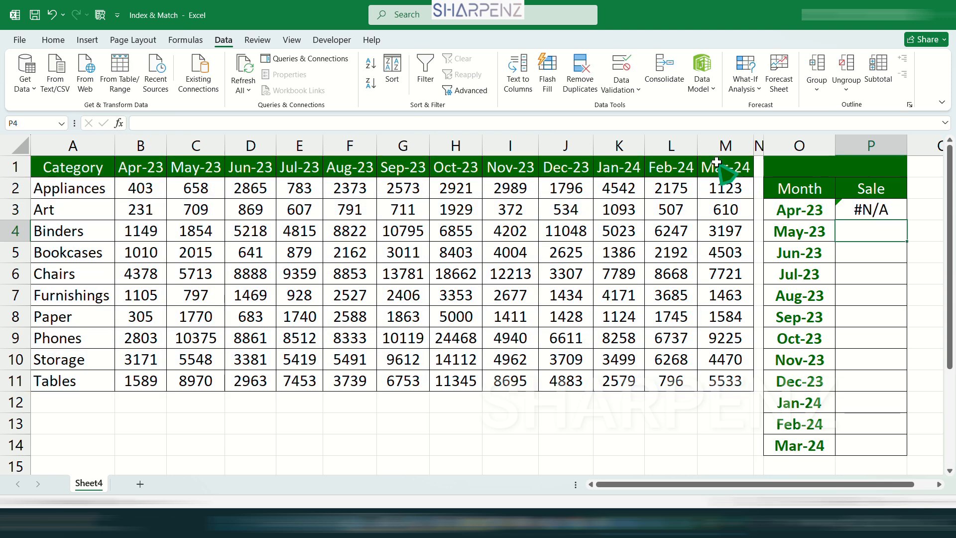
pyautogui.click(877, 205)
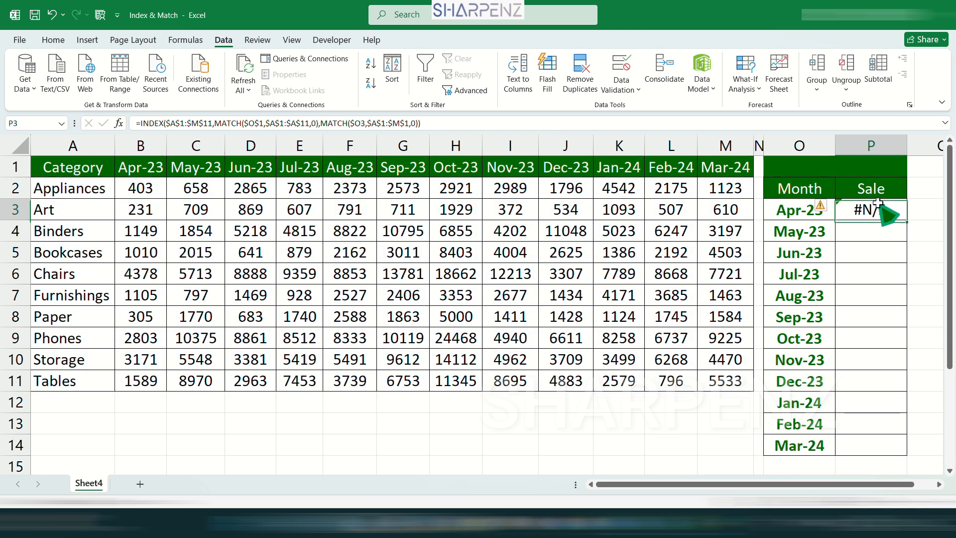
# Try Binders in the O1 dropdown, then delete the category so P3 shows #N/A
pyautogui.click(818, 172)
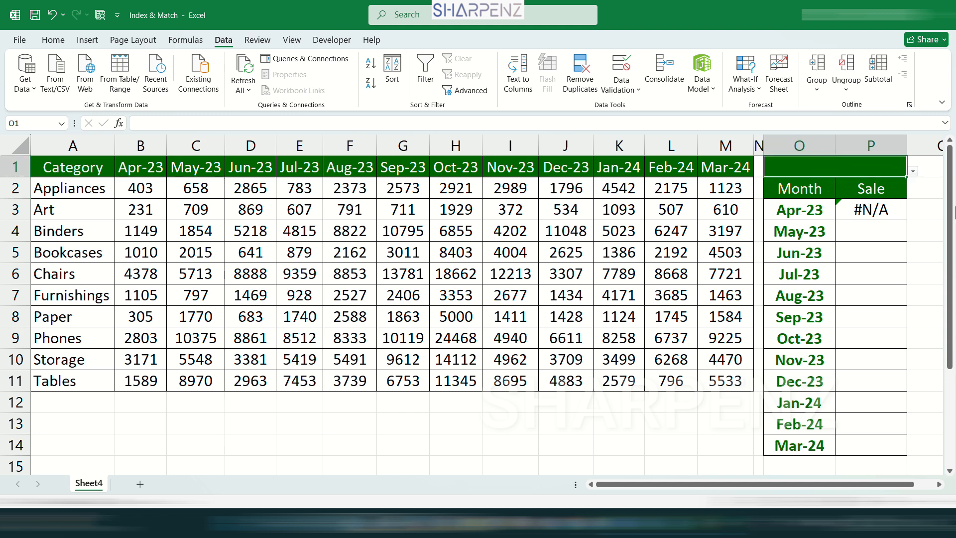
pyautogui.click(914, 171)
pyautogui.click(822, 217)
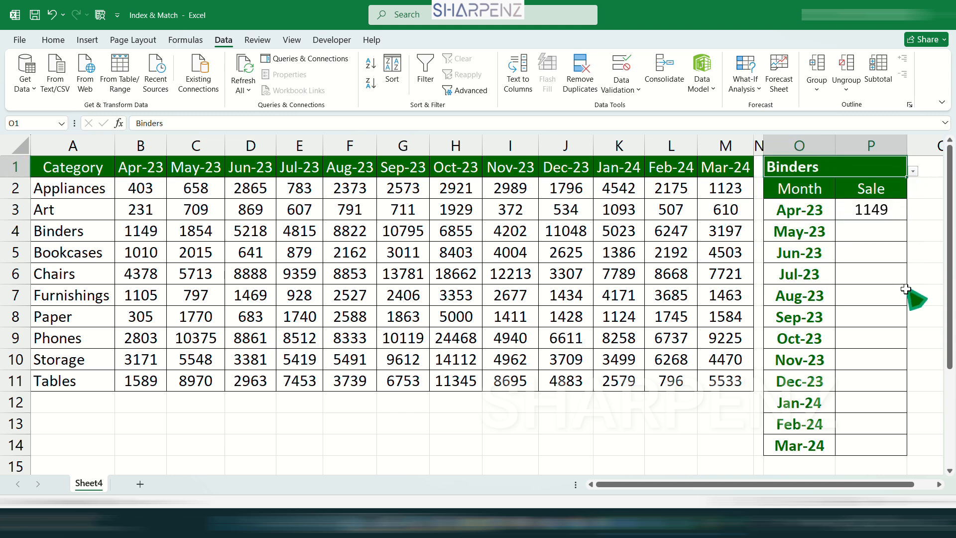
pyautogui.click(879, 213)
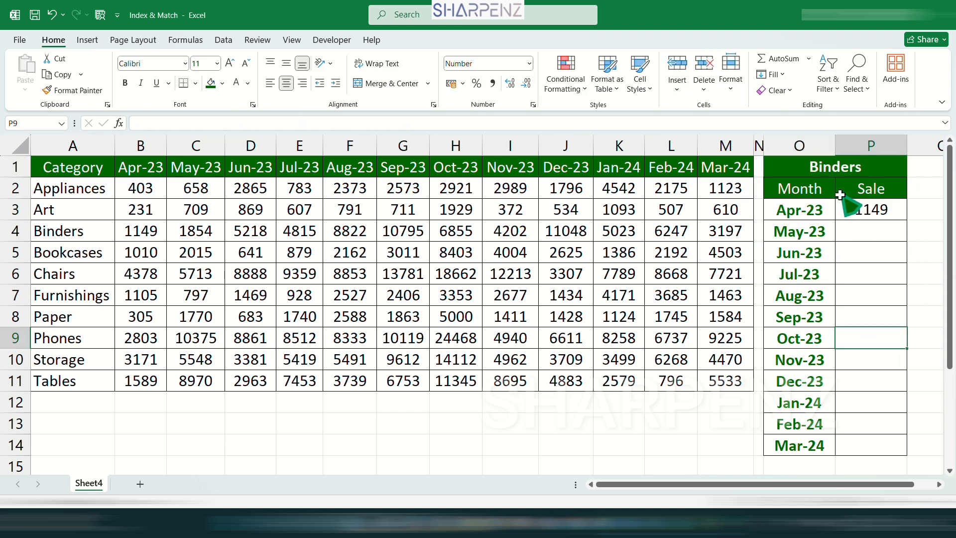
pyautogui.click(843, 171)
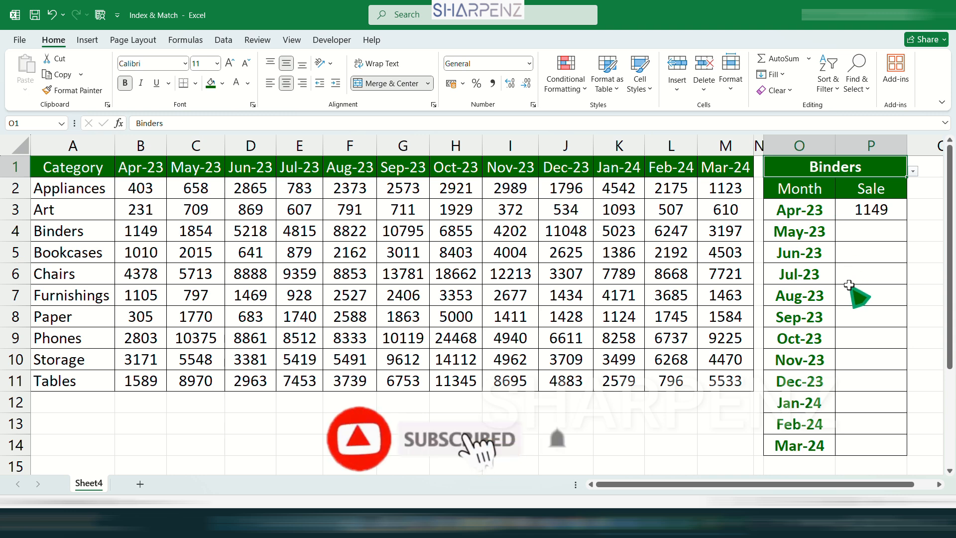
pyautogui.press('Delete')
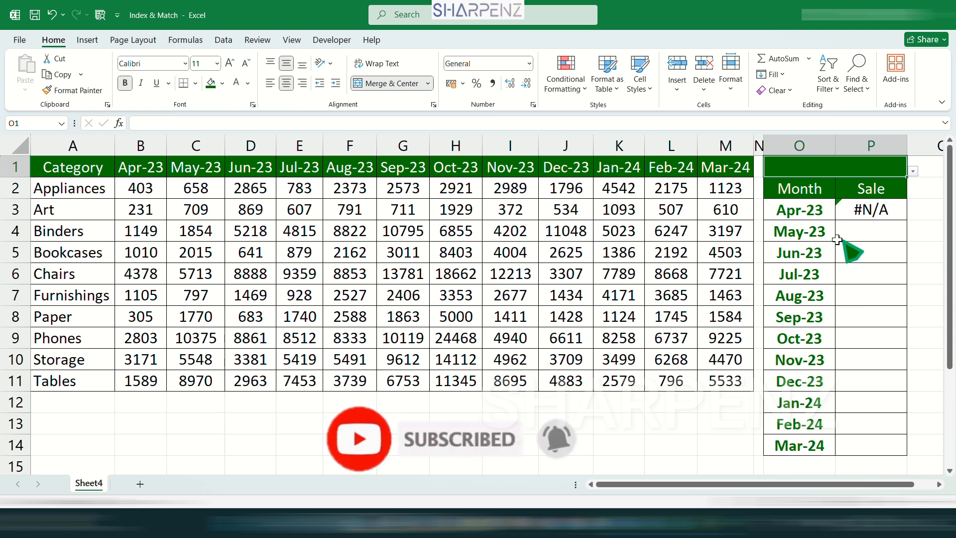
pyautogui.click(879, 213)
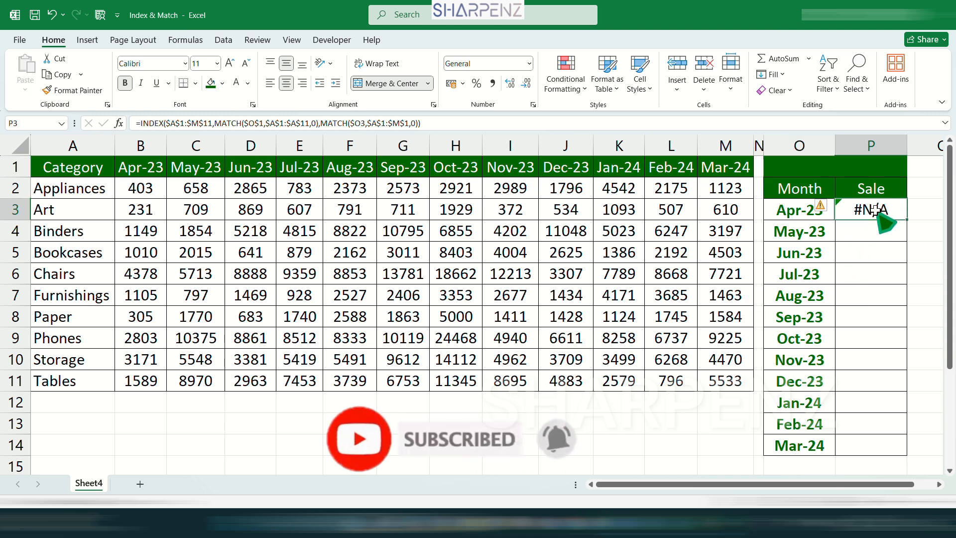
# Wrap P3's formula as =IFERROR(INDEX(...),"") so it shows blank instead of #N/A
pyautogui.click(140, 123)
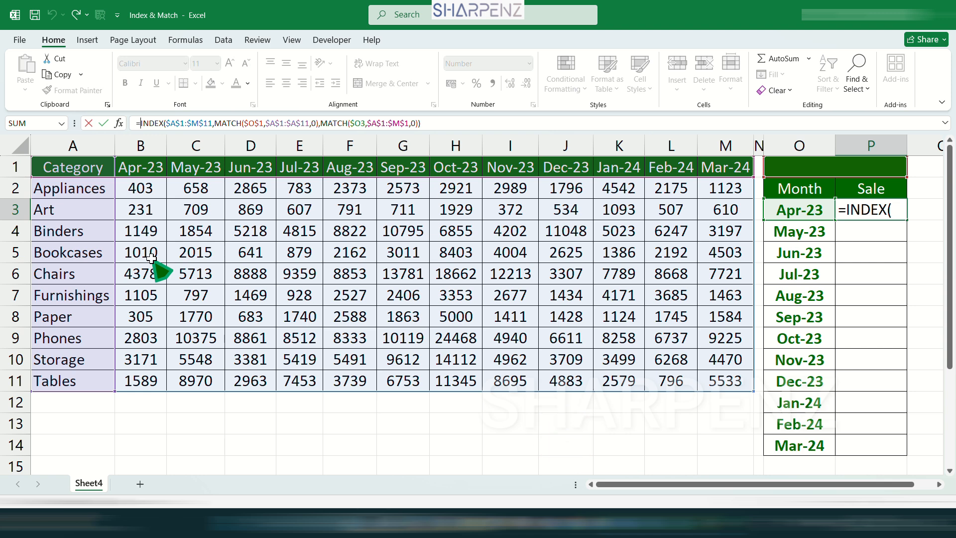
pyautogui.write('IFERROR(')
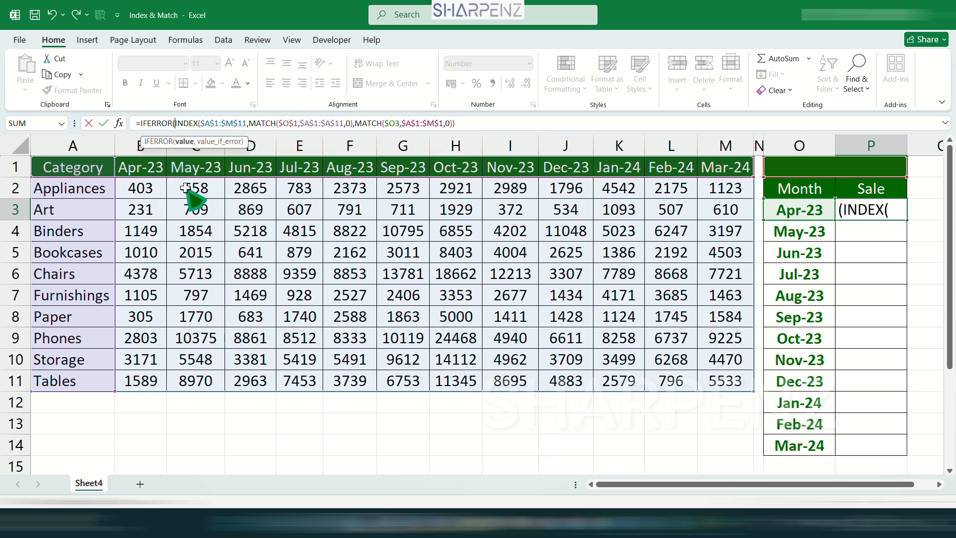
pyautogui.click(506, 127)
pyautogui.write(')')
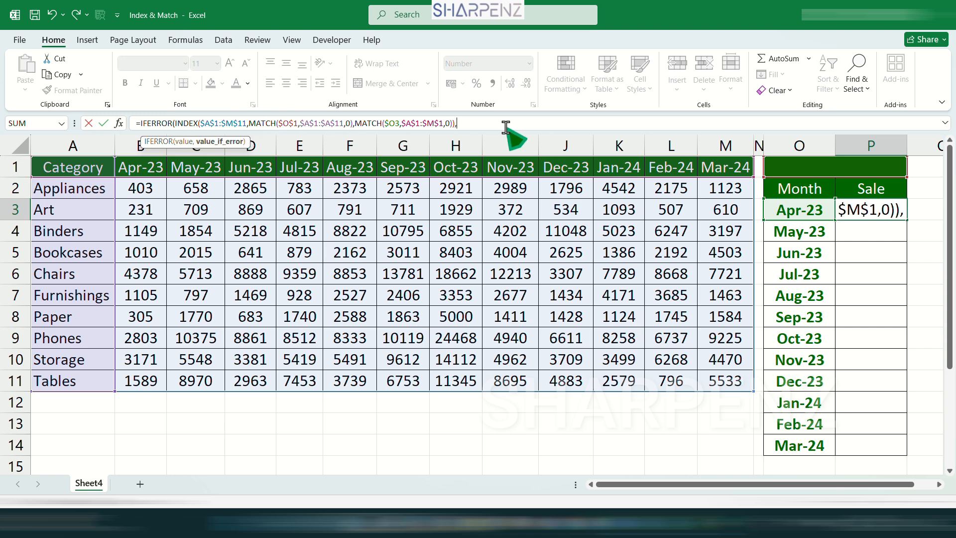
pyautogui.write(',"')
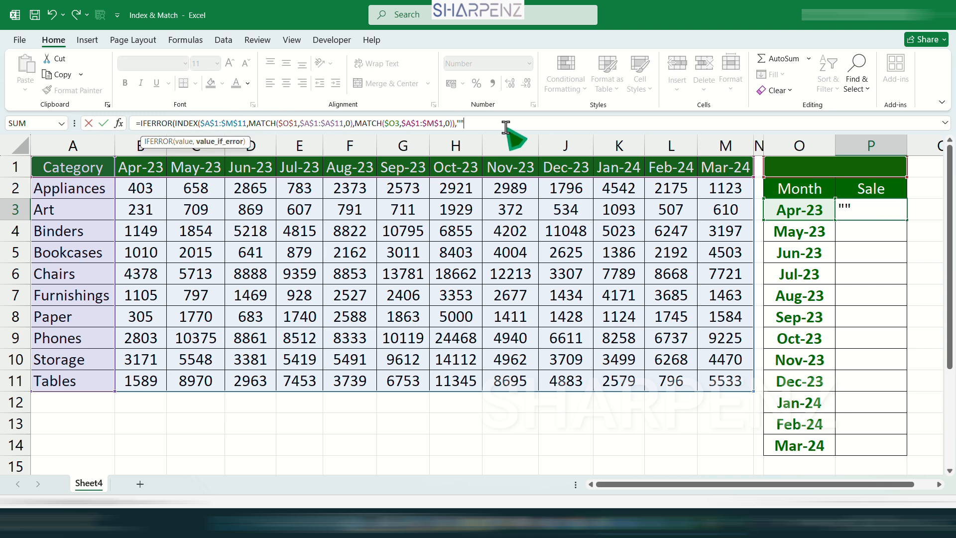
pyautogui.write('")')
pyautogui.press('Return')
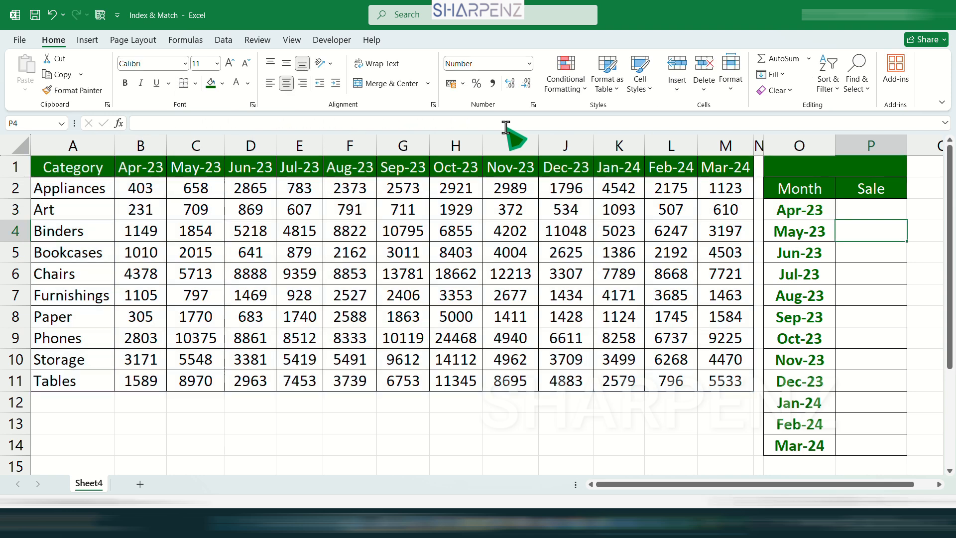
pyautogui.click(879, 208)
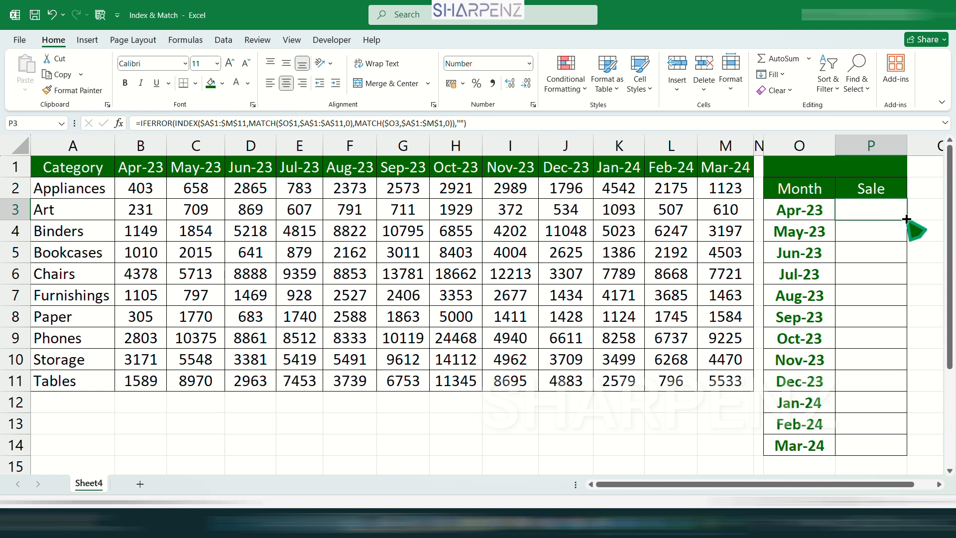
# Fill P3's IFERROR formula down to P14 and spot-check the copied formulas in column P
pyautogui.moveTo(907, 219); pyautogui.dragTo(896, 448)
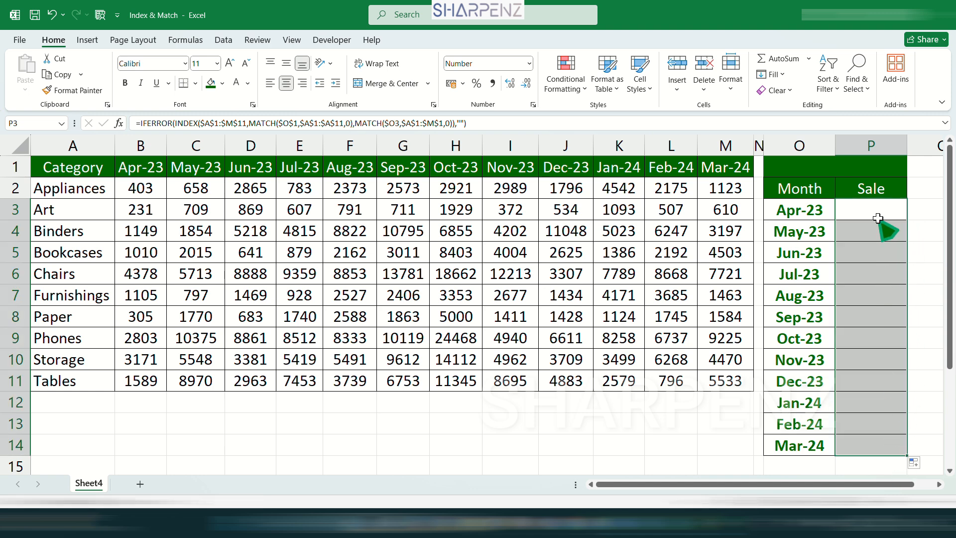
pyautogui.click(801, 215)
pyautogui.click(795, 424)
pyautogui.click(860, 443)
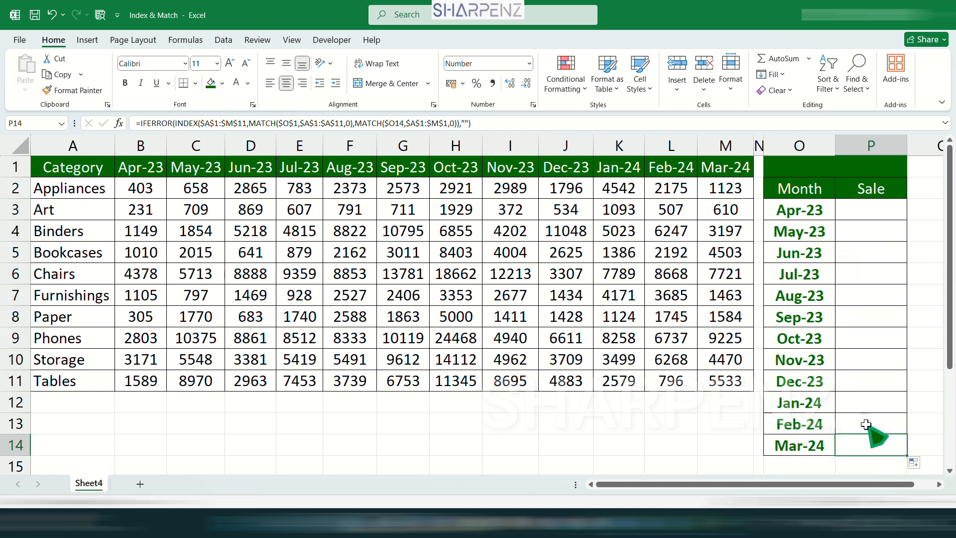
pyautogui.click(863, 422)
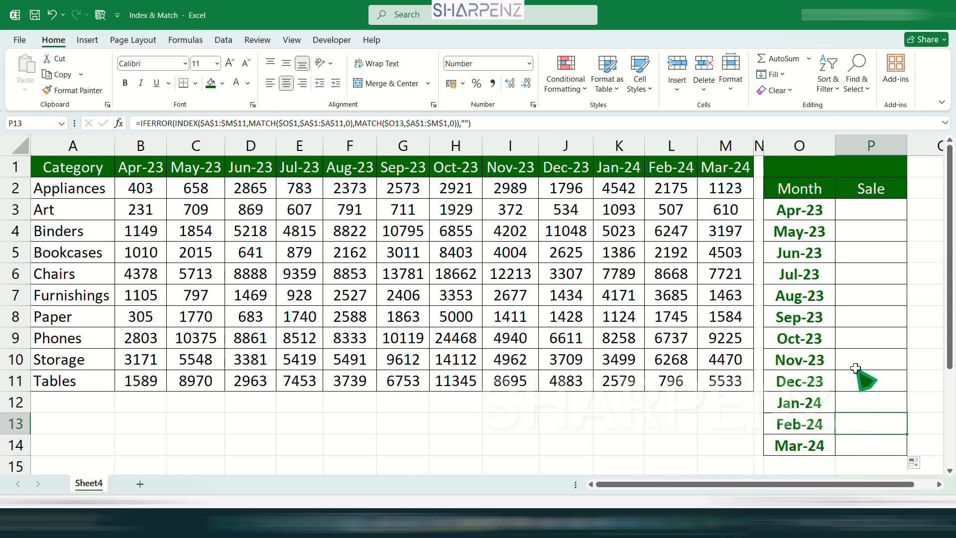
pyautogui.click(862, 320)
pyautogui.click(867, 265)
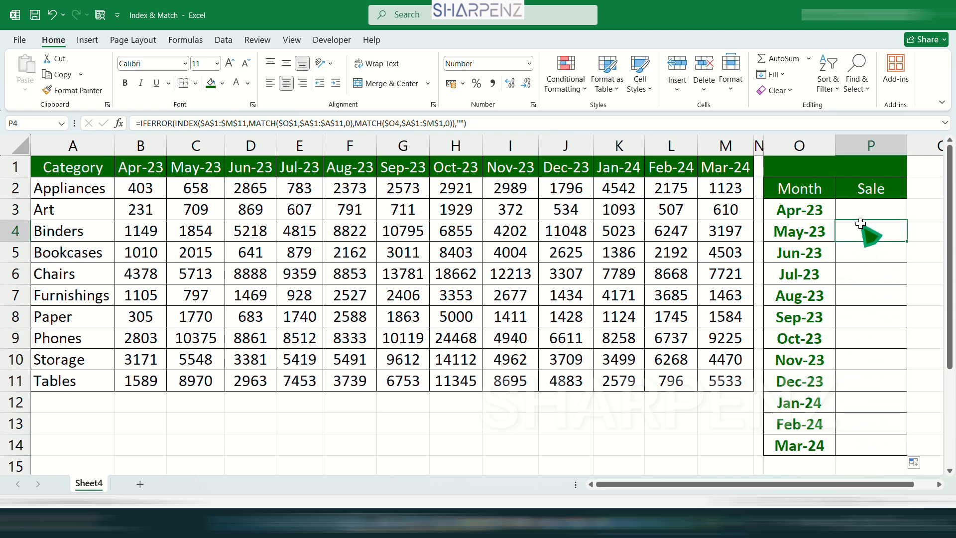
pyautogui.moveTo(865, 214); pyautogui.dragTo(871, 445)
pyautogui.click(875, 359)
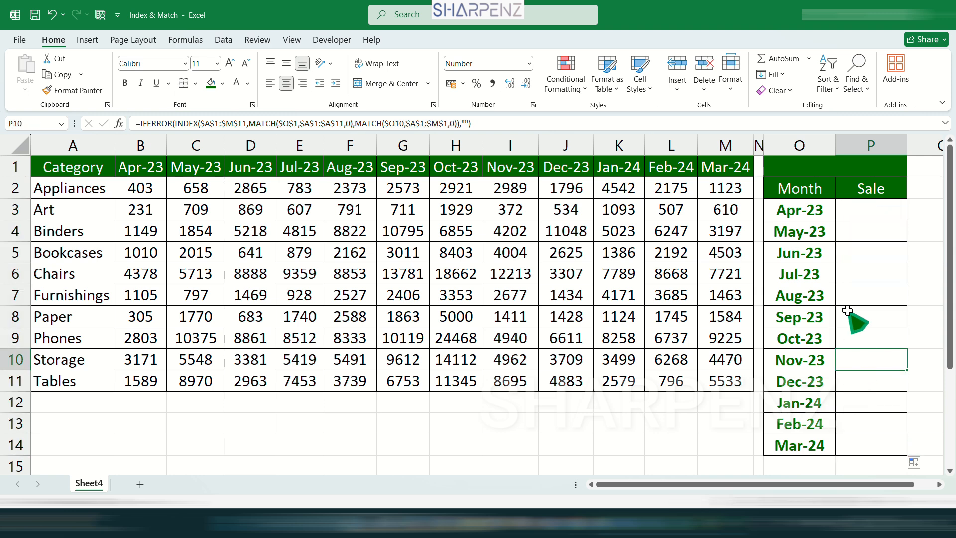
pyautogui.click(804, 167)
pyautogui.click(913, 171)
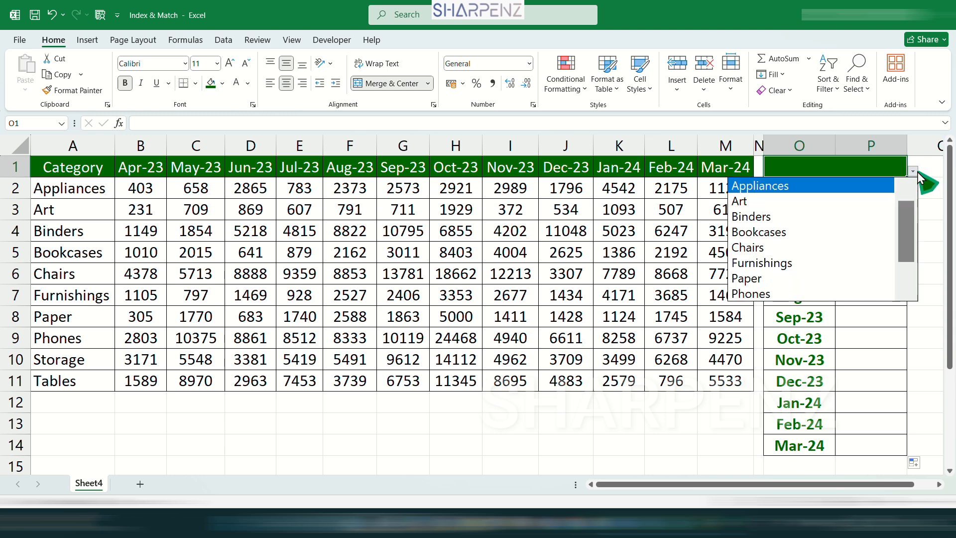
# Switch O1 to Furnishings, then Storage, comparing the Sale figures with Storage's source row
pyautogui.click(795, 277)
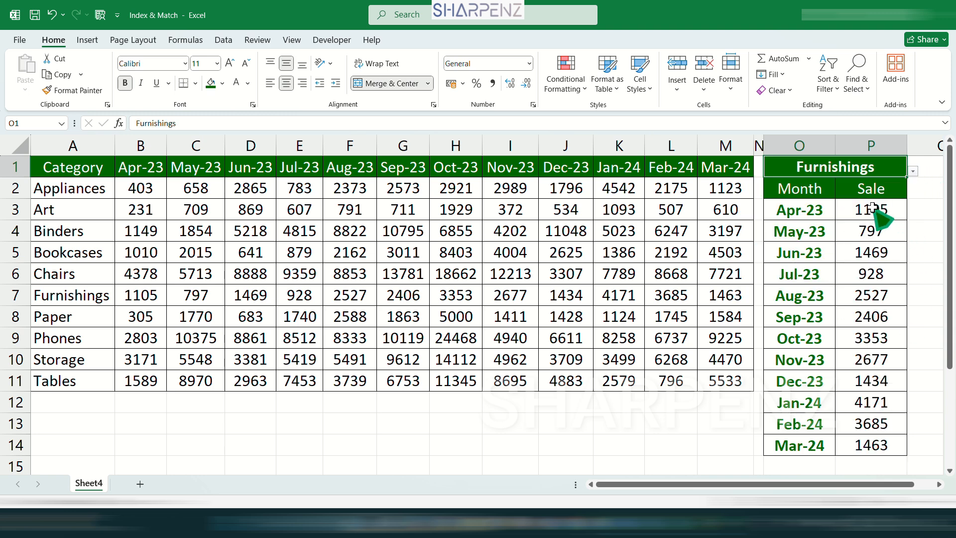
pyautogui.moveTo(874, 208); pyautogui.dragTo(856, 439)
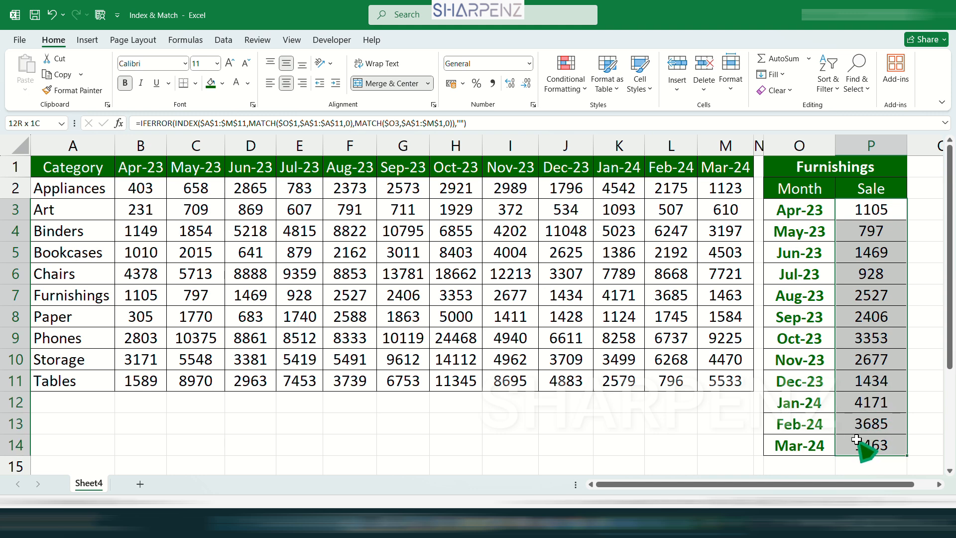
pyautogui.click(890, 168)
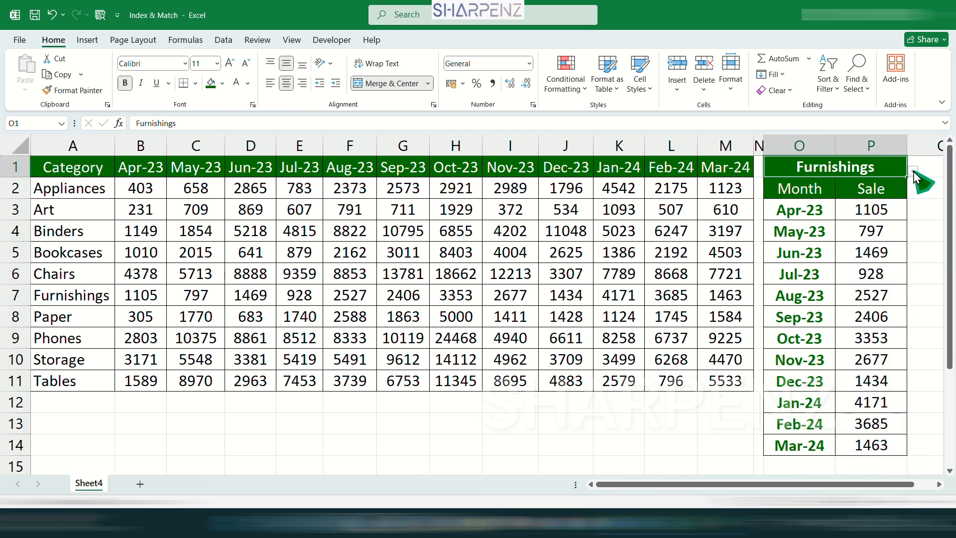
pyautogui.click(913, 172)
pyautogui.click(760, 277)
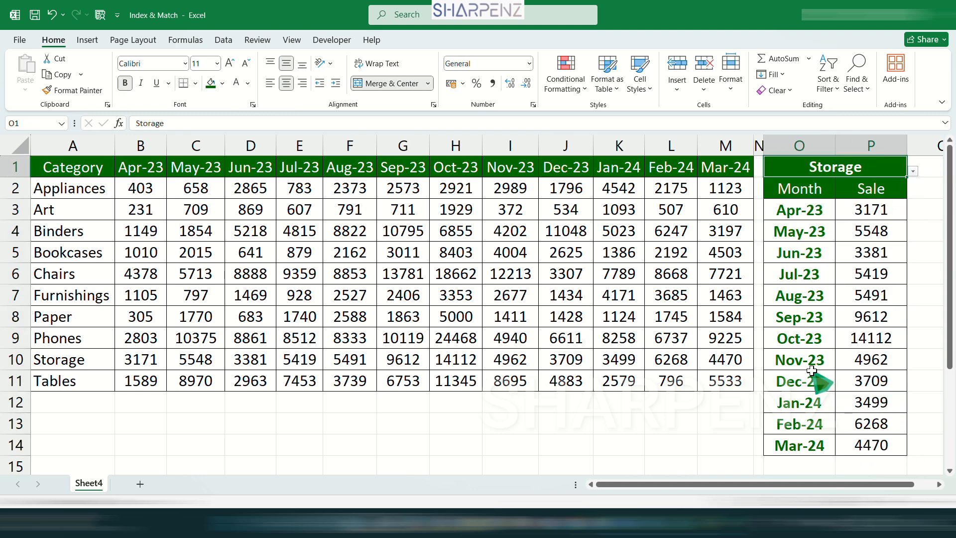
pyautogui.moveTo(889, 209); pyautogui.dragTo(875, 445)
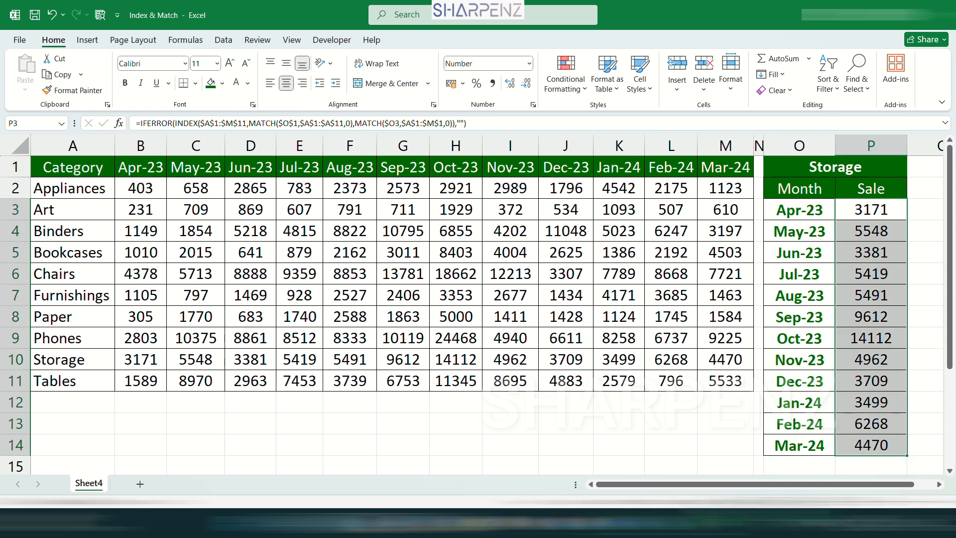
pyautogui.click(411, 285)
pyautogui.moveTo(147, 366); pyautogui.dragTo(735, 376)
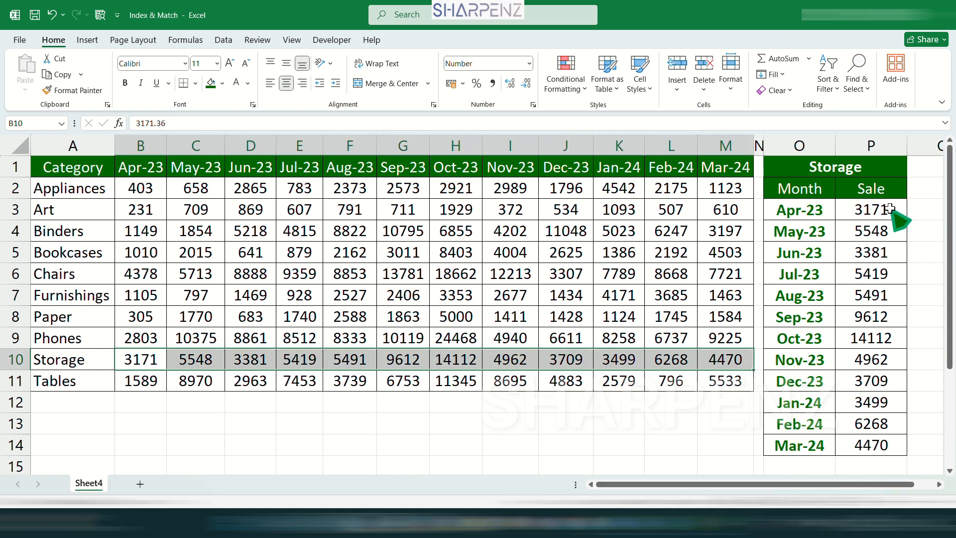
# Choose Paper in O1 and check the Feb-24 sale formula in P13
pyautogui.click(890, 167)
pyautogui.click(913, 170)
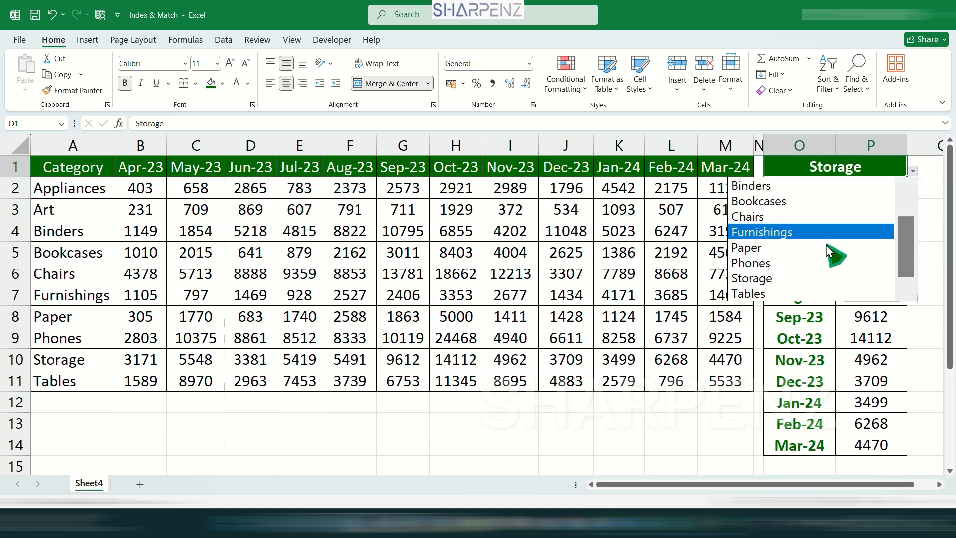
pyautogui.click(765, 249)
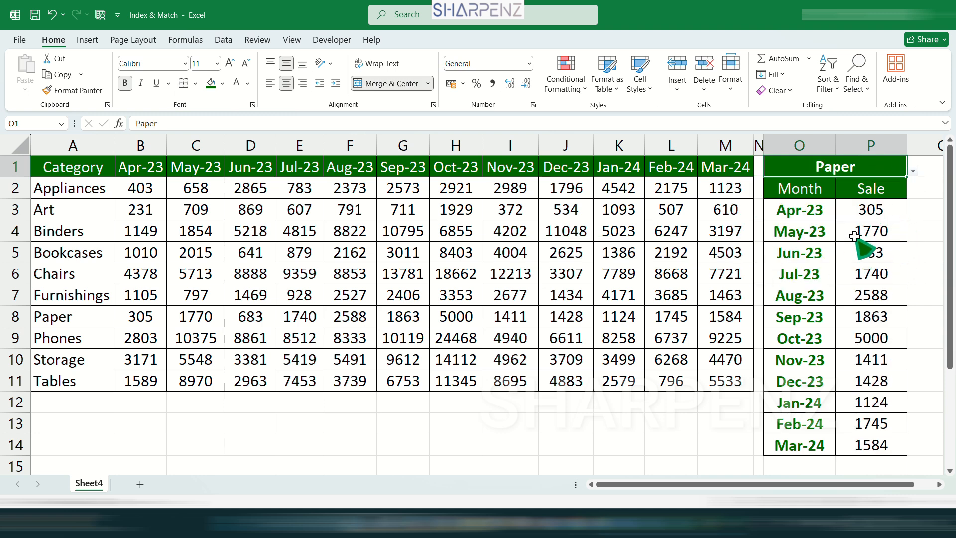
pyautogui.click(852, 422)
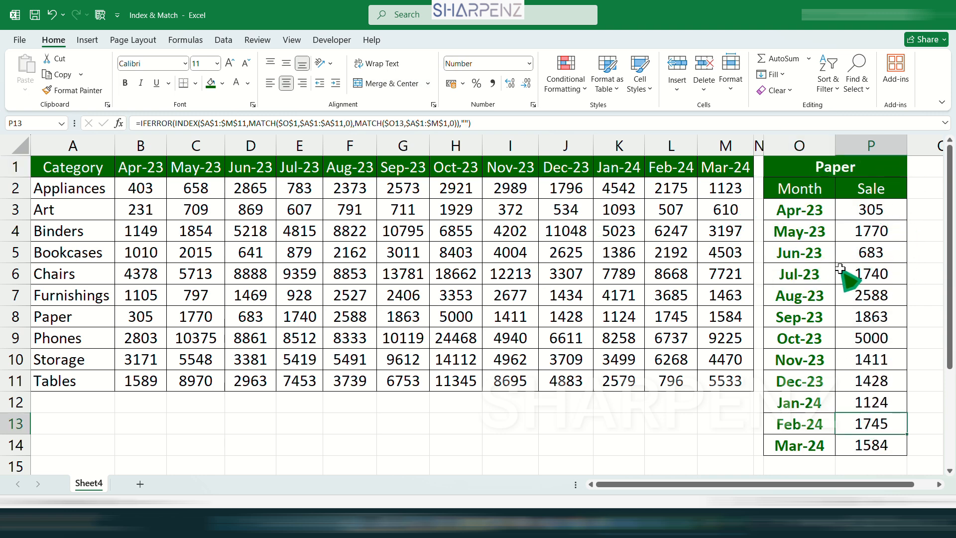